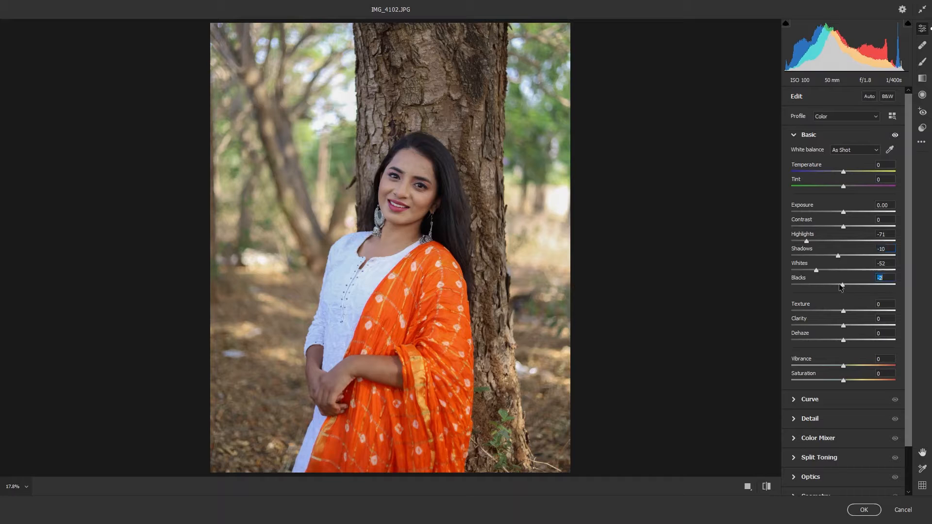
Step: Set exposure to -0.15, shadows to +7, blacks to -7 and clarity to +21, and apply the Camera Raw adjustments
left_click(840, 211)
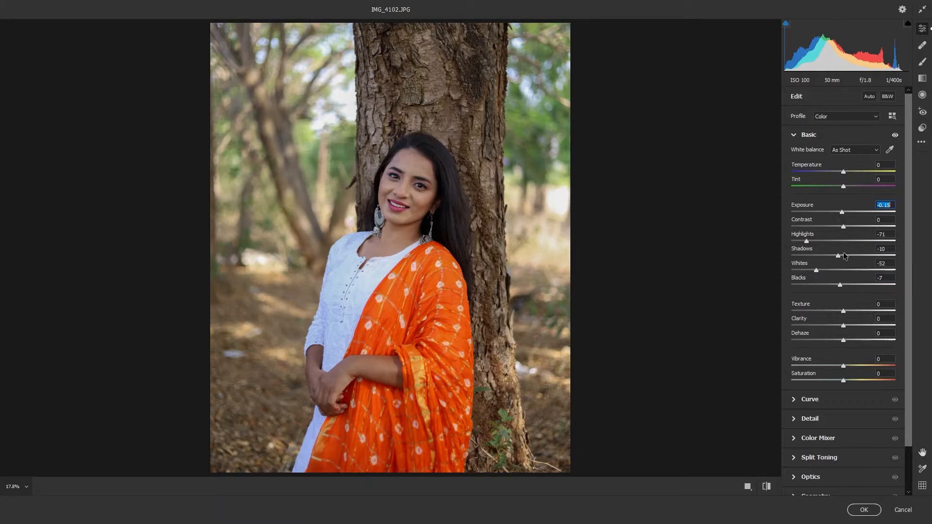
left_click_drag(844, 256, 848, 256)
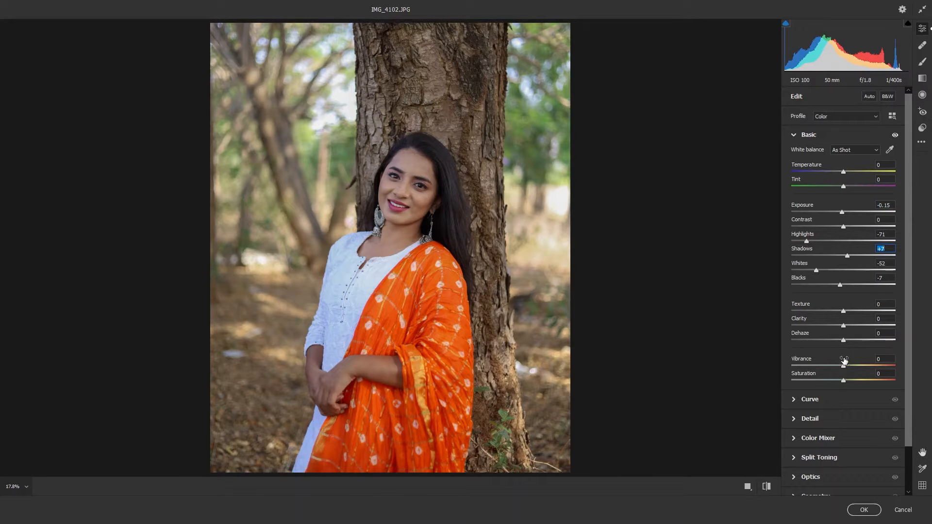
left_click(853, 325)
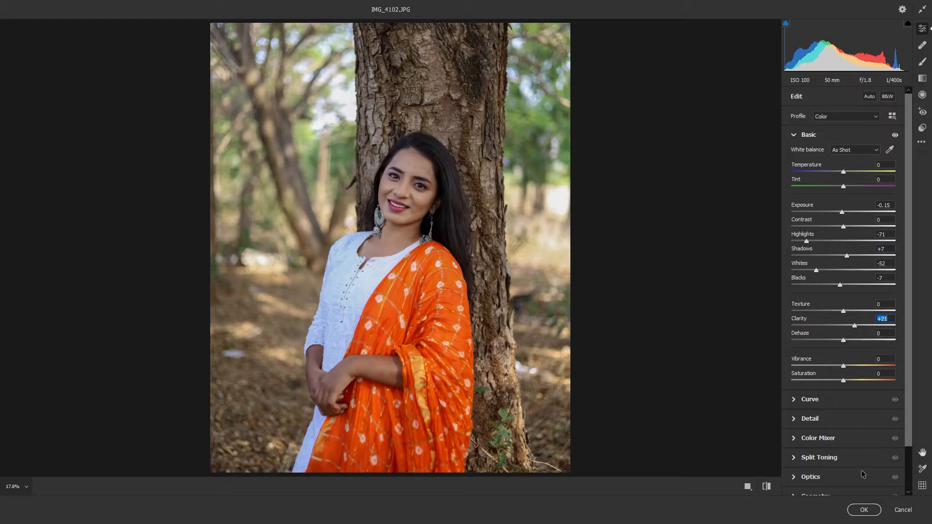
left_click(864, 509)
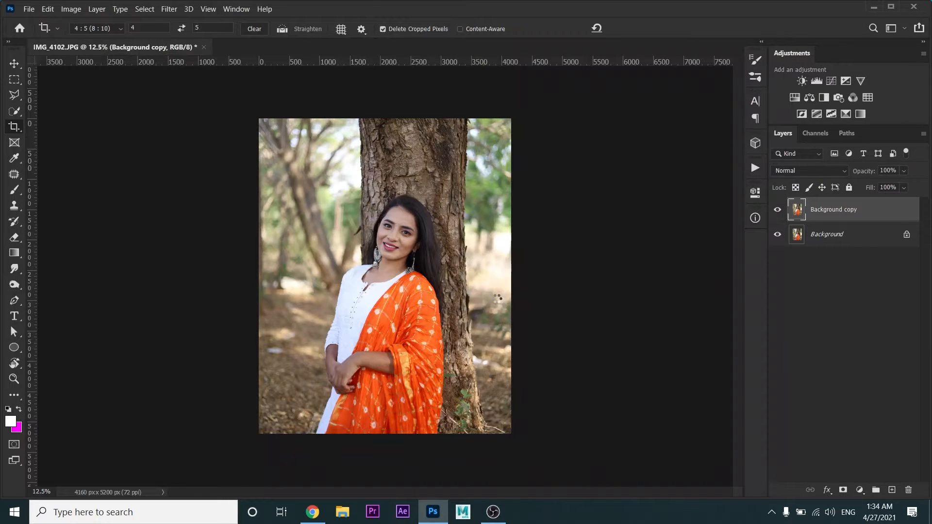
Step: Add a Selective Color adjustment layer and set its Reds to Cyan -29, Magenta +2 and Yellow +3
left_click(860, 490)
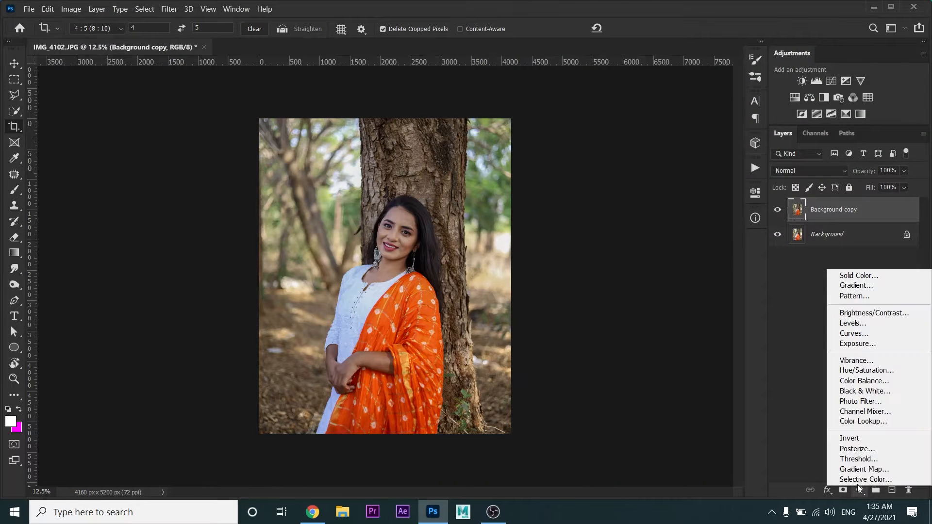
left_click(869, 479)
key("z")
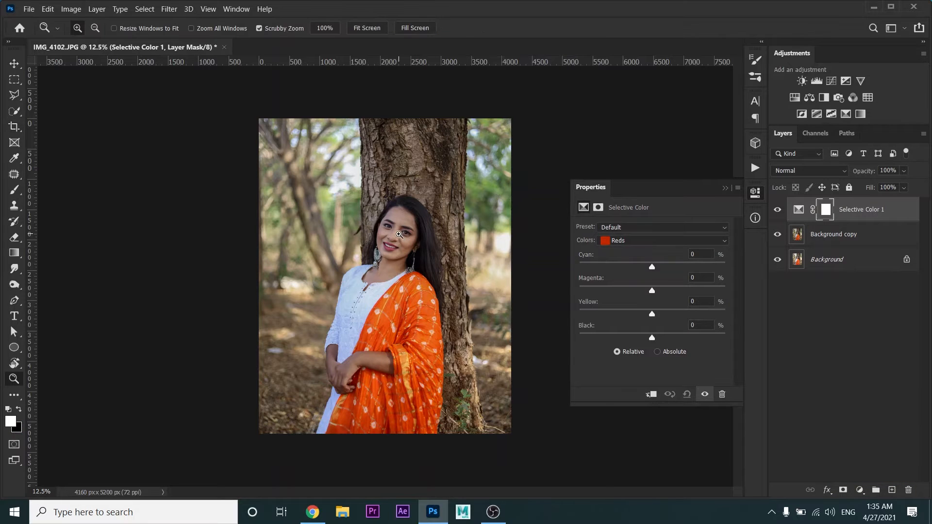
left_click_drag(398, 234, 438, 235)
left_click_drag(652, 267, 655, 321)
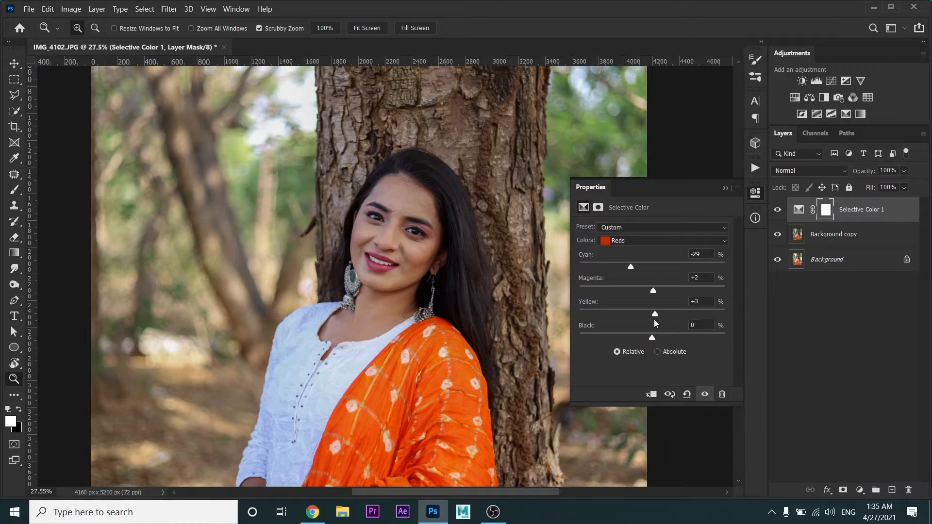
Step: Adjust the Yellows color range of the Selective Color layer
left_click(625, 244)
left_click(628, 261)
left_click_drag(651, 267, 660, 318)
Step: In the Selective Color layer's Greens range, set Cyan to about -30 and fine-tune the Greens mix
left_click(657, 242)
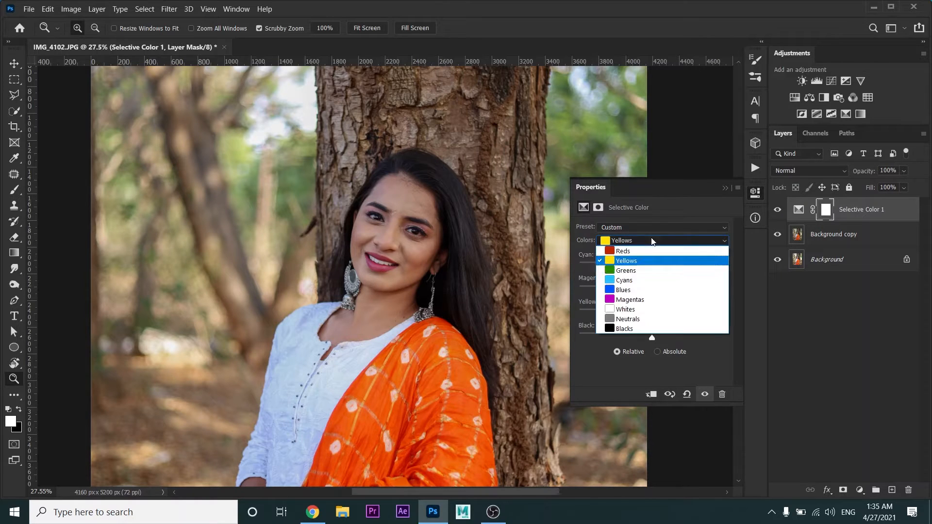
left_click(651, 263)
left_click_drag(652, 271, 630, 267)
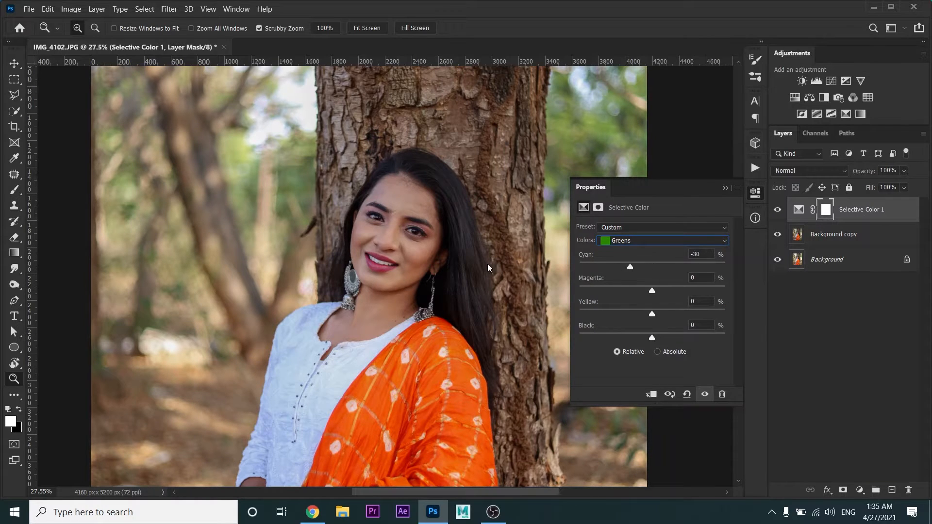
left_click_drag(450, 229, 433, 222)
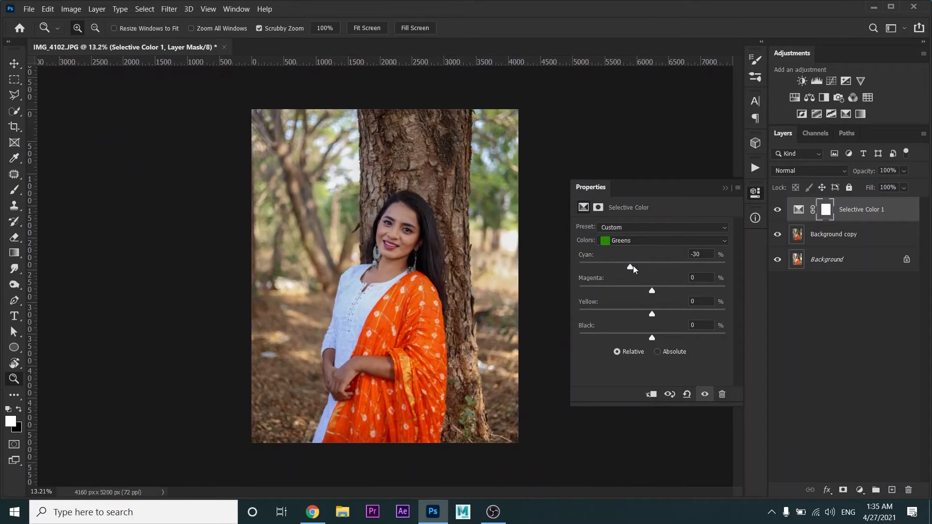
left_click_drag(630, 267, 641, 320)
Step: Set Cyan to +13 in the Selective Color layer's Cyans range and collapse its settings
left_click(708, 243)
left_click(652, 274)
left_click_drag(652, 272, 660, 274)
left_click(725, 188)
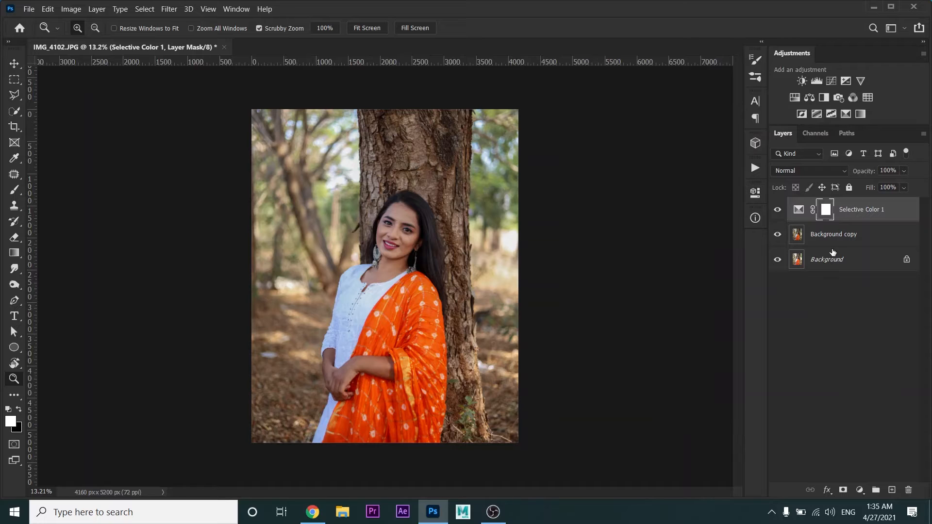
Step: Merge the Selective Color adjustment layer with the Background copy layer
left_click(855, 232, "shift")
right_click(855, 233)
left_click(738, 345)
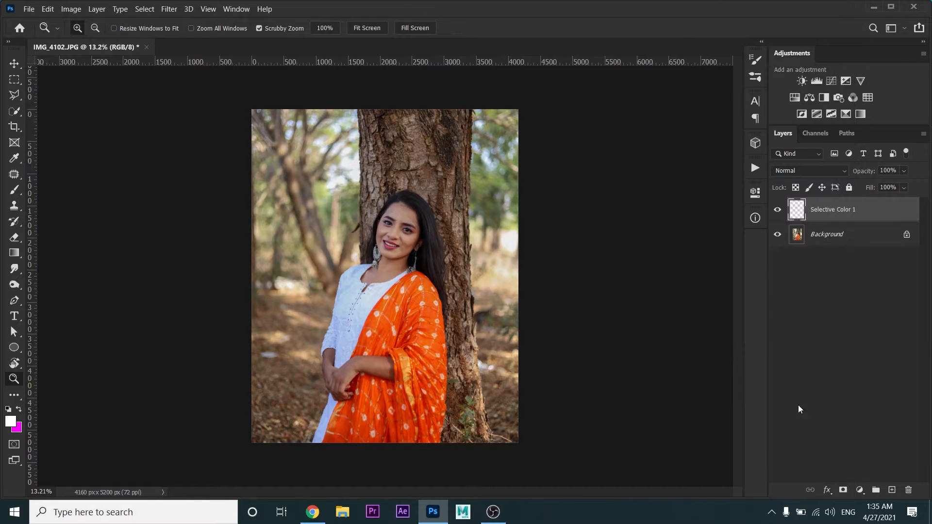
Step: With the Camera Raw Color Mixer, set the hue of Aquas to -100 and Greens to -17, raise Yellows, and apply
left_click(169, 8)
left_click(212, 77)
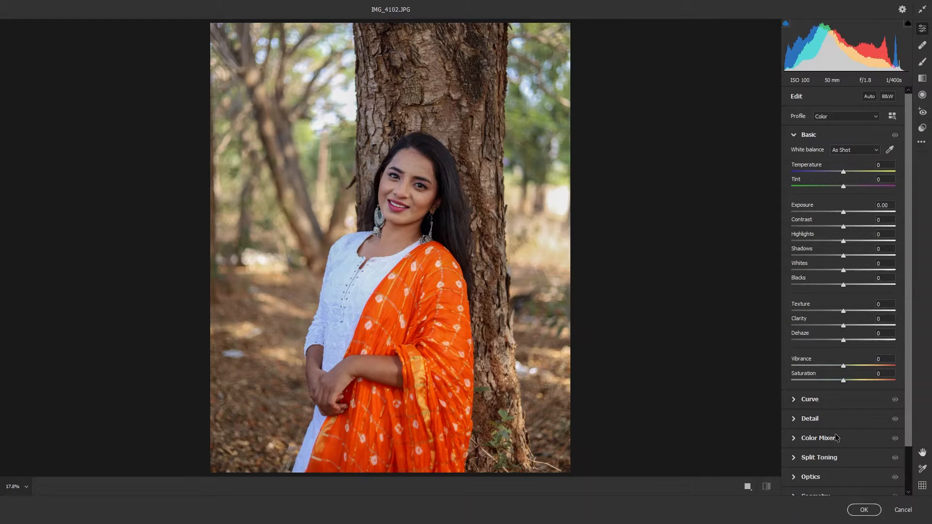
left_click(820, 438)
left_click(796, 223)
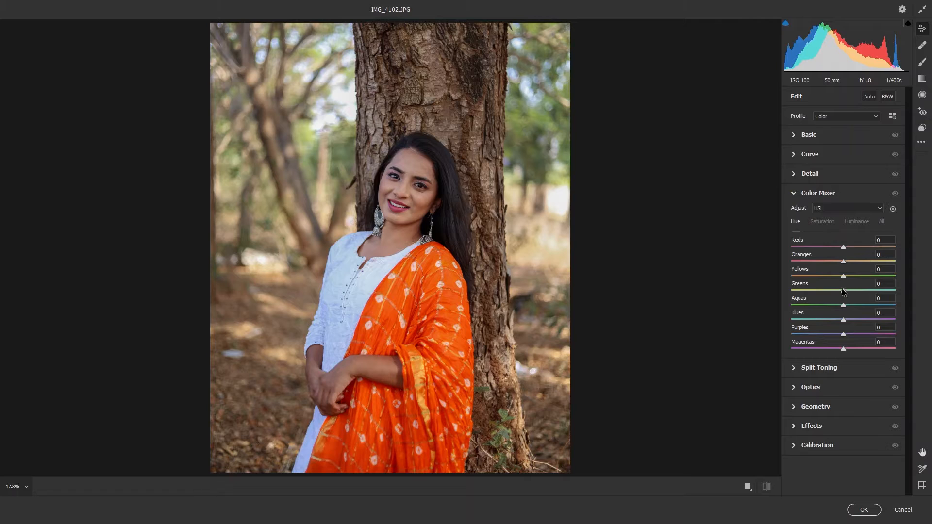
left_click_drag(843, 305, 855, 276)
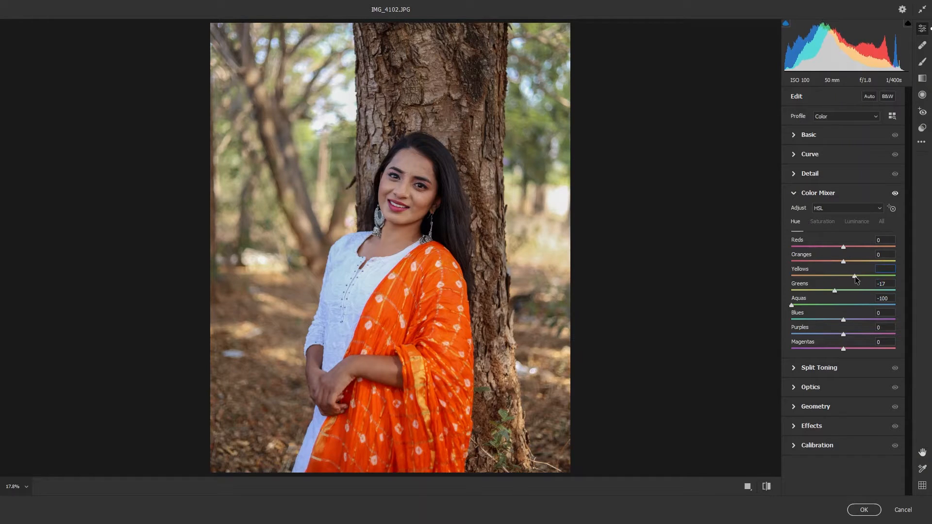
left_click(864, 510)
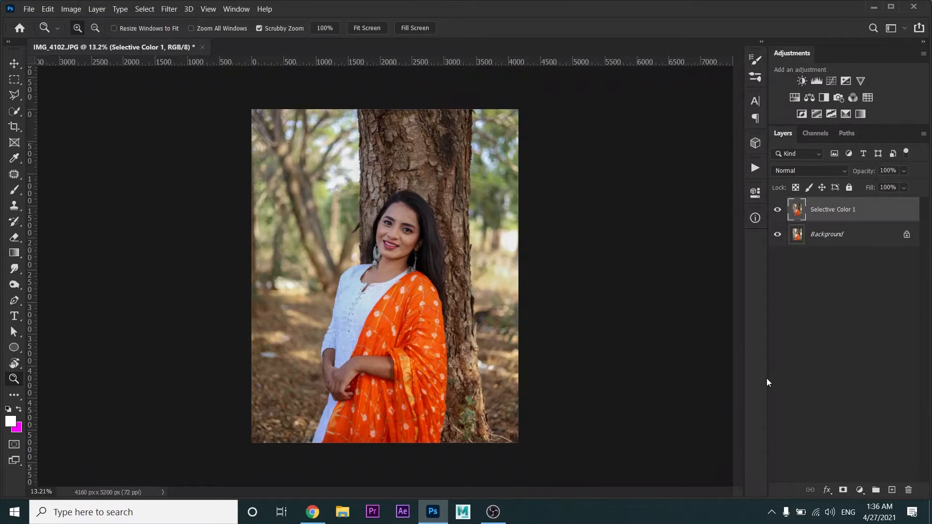
Step: Add another Selective Color adjustment layer and adjust its Greens range, raising the Black amount
left_click(859, 489)
left_click(855, 491)
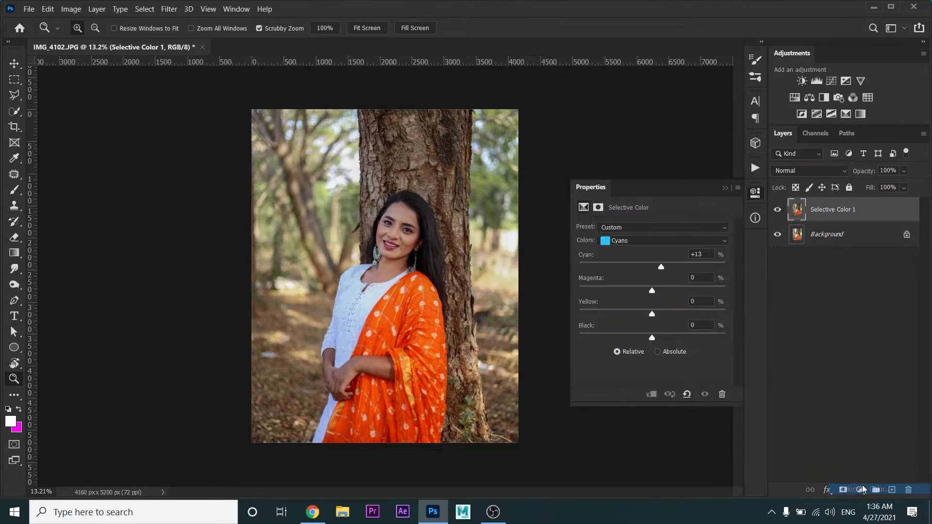
left_click(629, 242)
left_click(628, 270)
left_click_drag(652, 267, 682, 339)
Step: In the new Selective Color layer's Yellows range, set Cyan to about +6 and fine-tune the Yellows mix
left_click(628, 243)
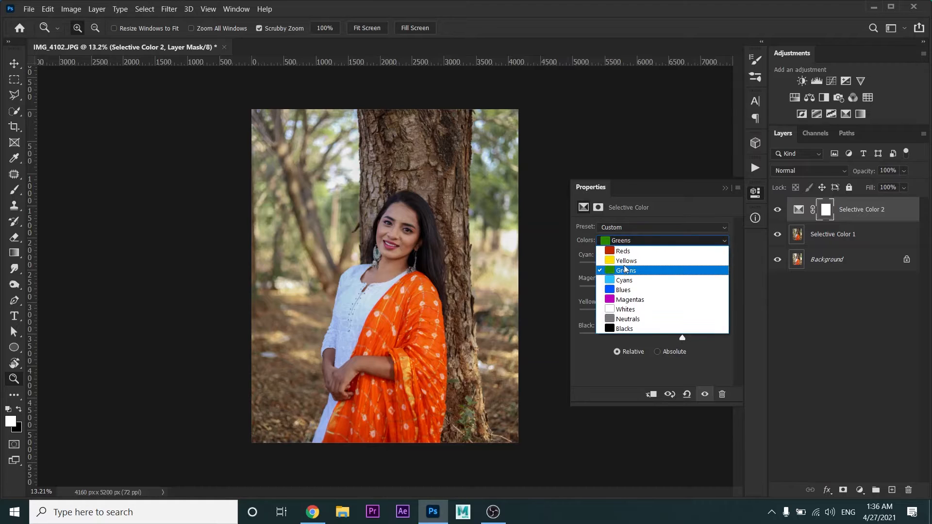
left_click(626, 261)
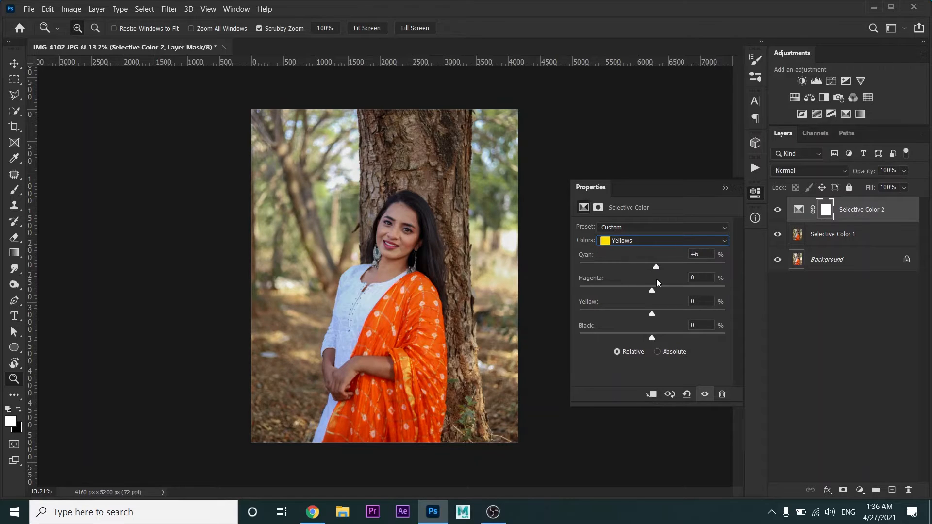
left_click_drag(656, 267, 655, 315)
left_click(726, 188)
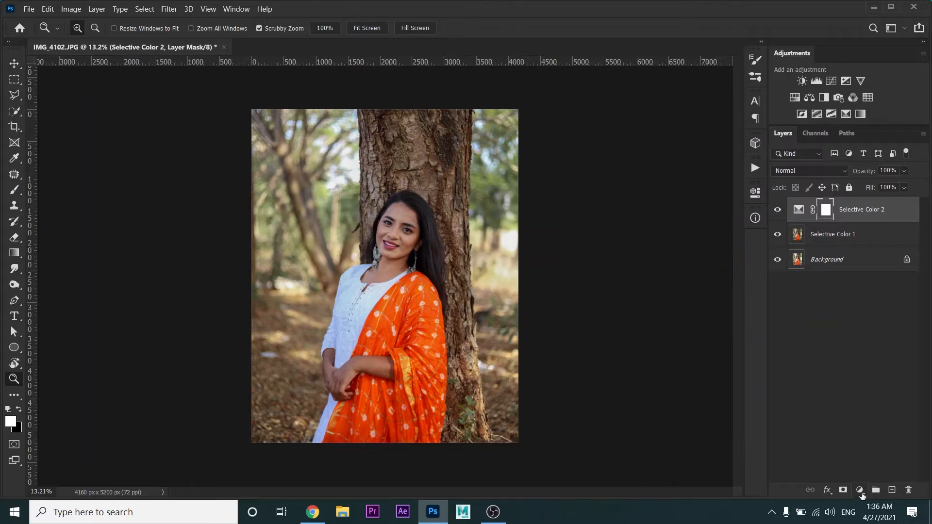
Step: Add a Color Balance layer shifting the midtones slightly toward green, and set its opacity to 47% and fill to 75%
left_click(861, 491)
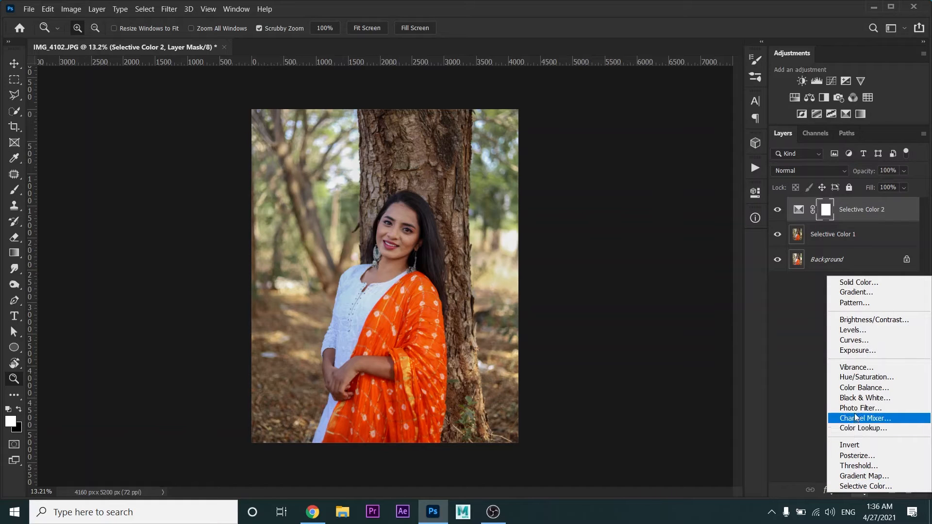
left_click(862, 387)
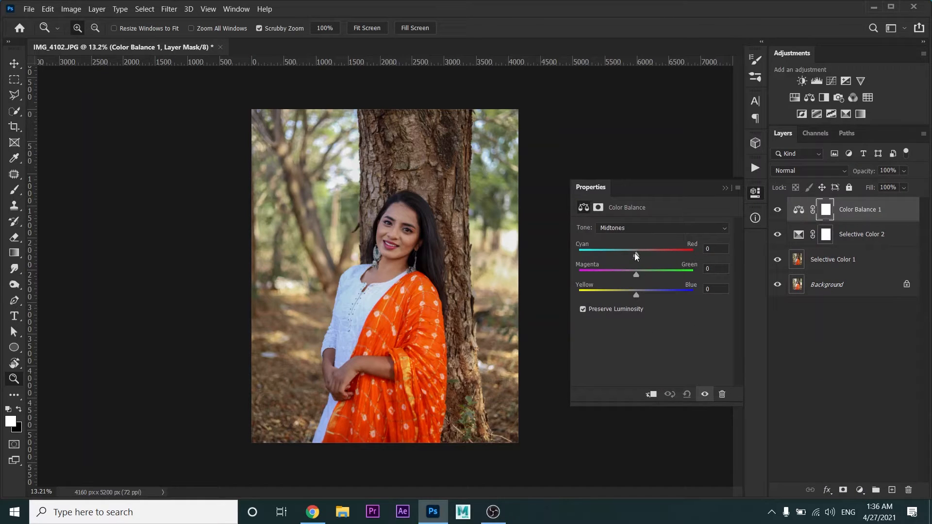
left_click_drag(635, 253, 640, 273)
left_click(725, 188)
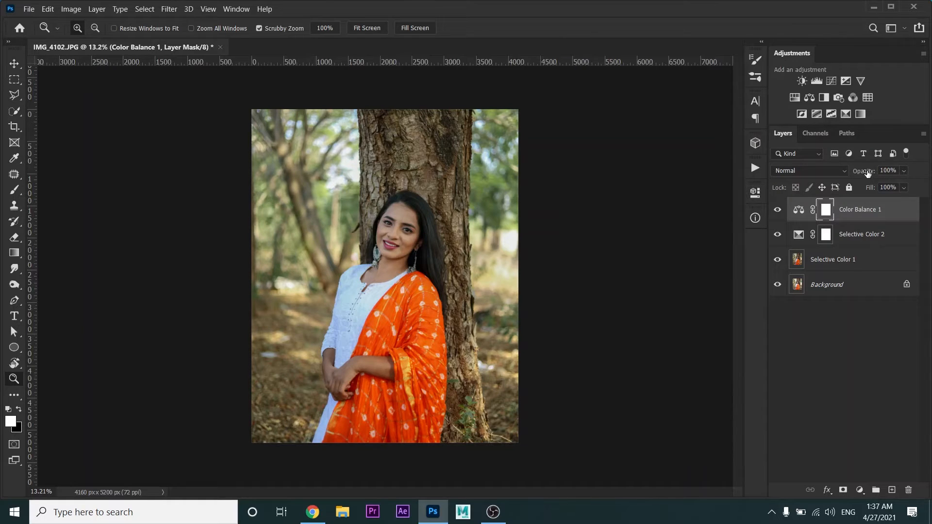
mouse_move(867, 173)
left_mouse_down()
mouse_move(854, 173)
mouse_move(858, 188)
mouse_move(862, 173)
left_mouse_up()
Step: Add a third Selective Color layer and set its Greens to Cyan -24, Magenta +48, Yellow -21 and Black +100
left_click(860, 491)
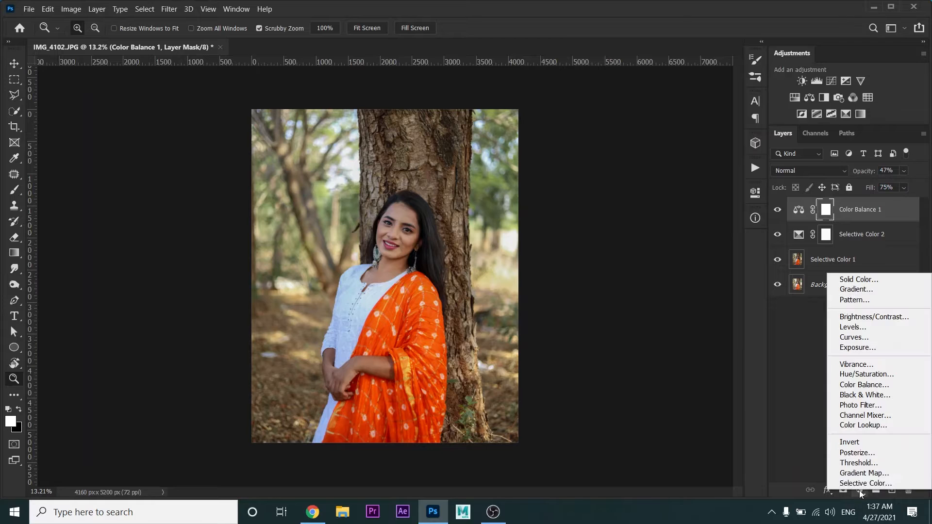
left_click(862, 483)
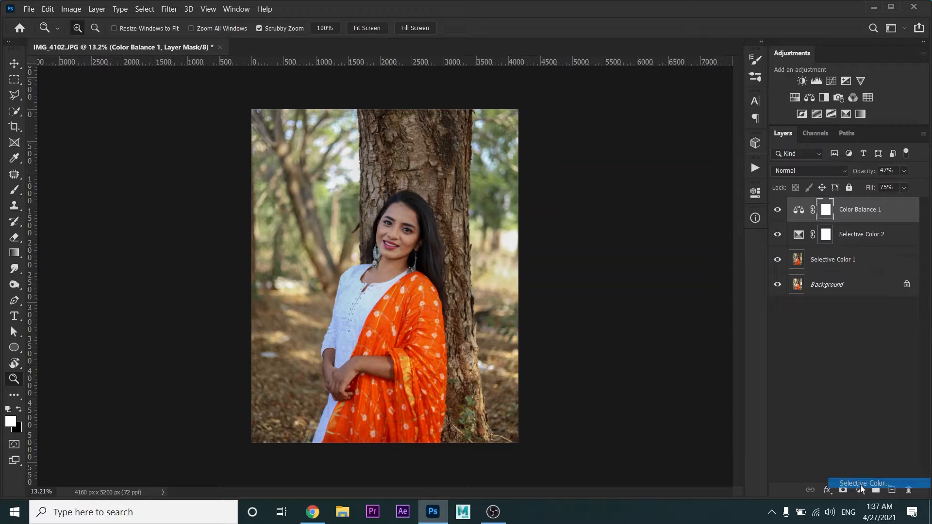
left_click(644, 241)
left_click(646, 263)
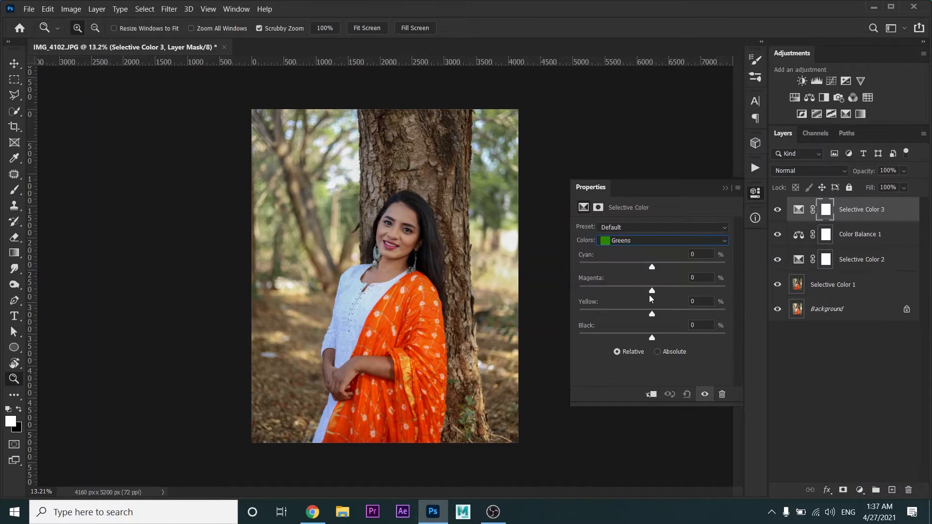
left_click_drag(651, 271, 425, 326)
left_click_drag(634, 328, 814, 347)
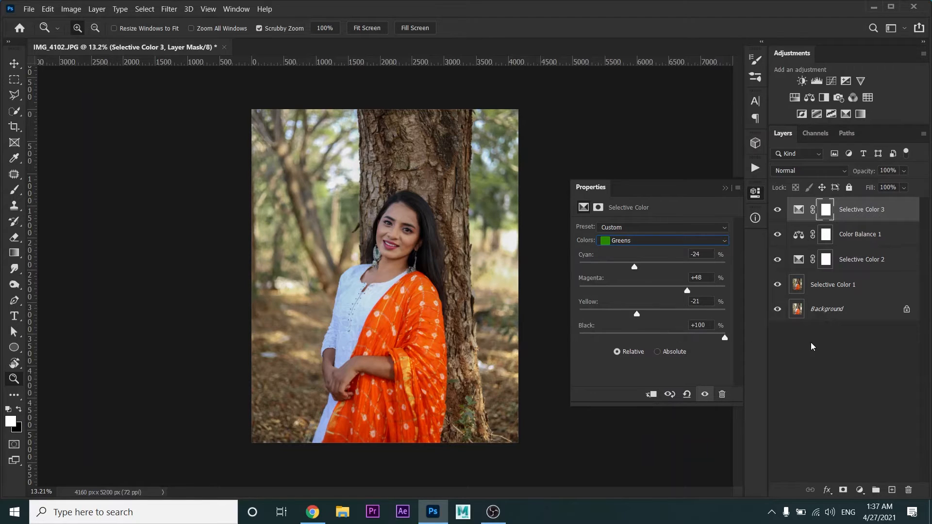
left_click(725, 188)
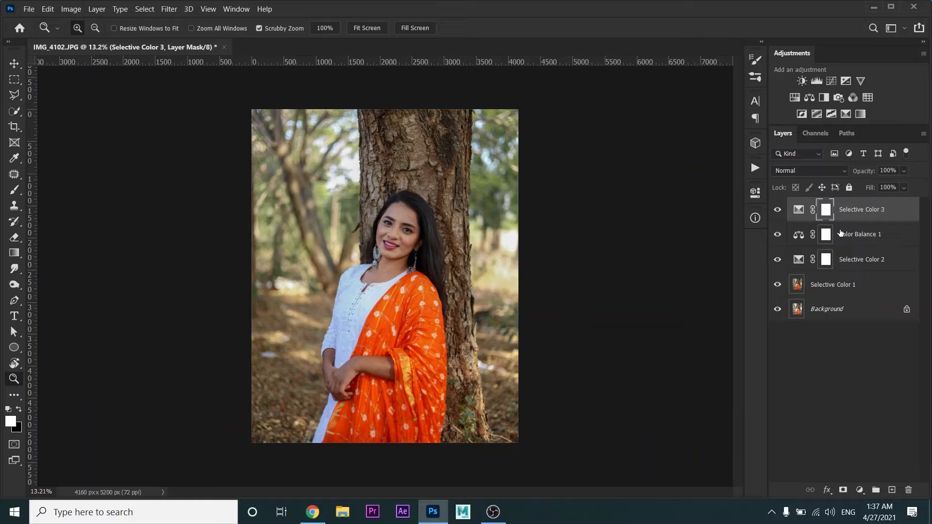
Step: Merge the three adjustment layers and the Selective Color 1 layer into one layer, leaving Background separate
right_click(845, 286)
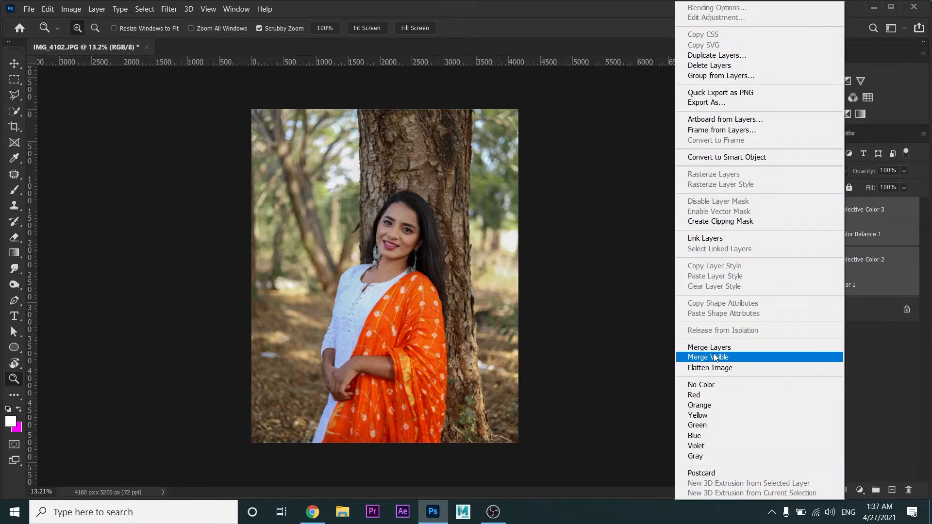
left_click(714, 356)
key("ctrl+z")
right_click(861, 290)
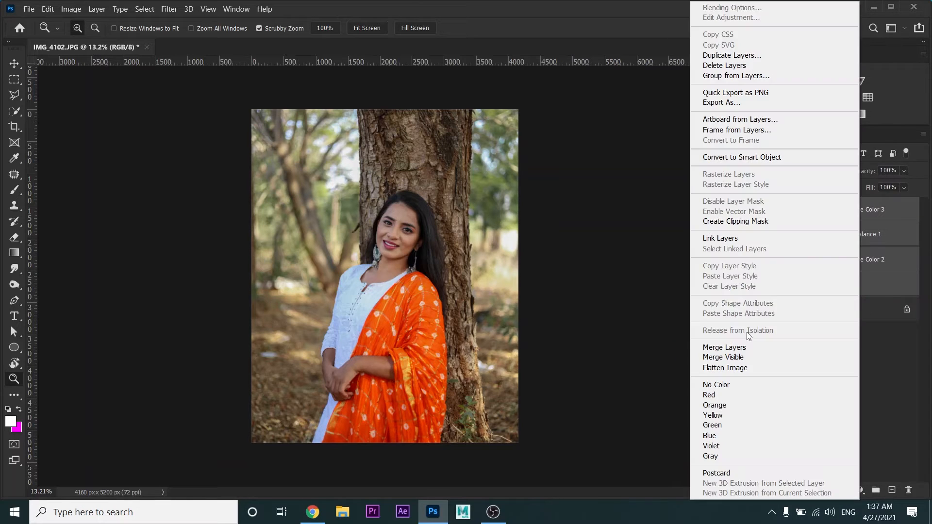
left_click(738, 347)
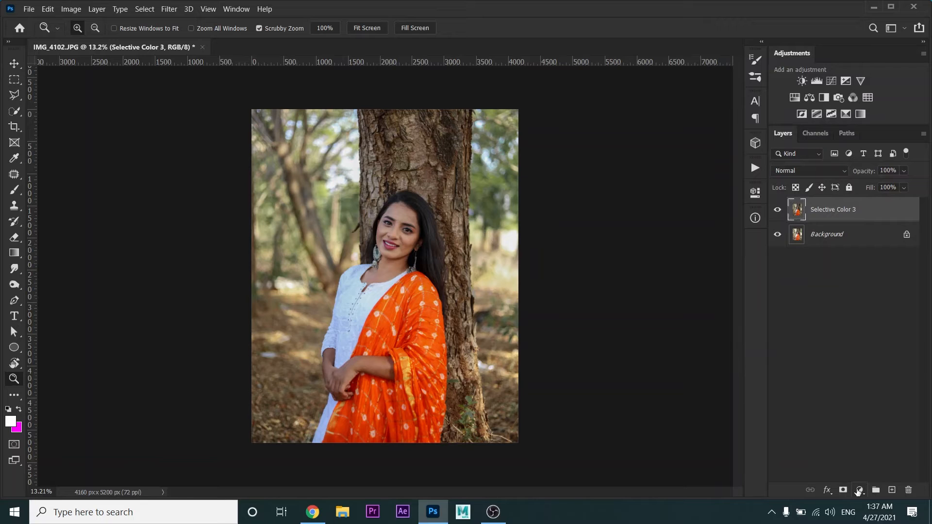
Step: Open the merged layer in the Camera Raw Filter and set Color Mixer saturation of Yellows to -36 and Greens to -44
left_click(169, 9)
left_click(220, 76)
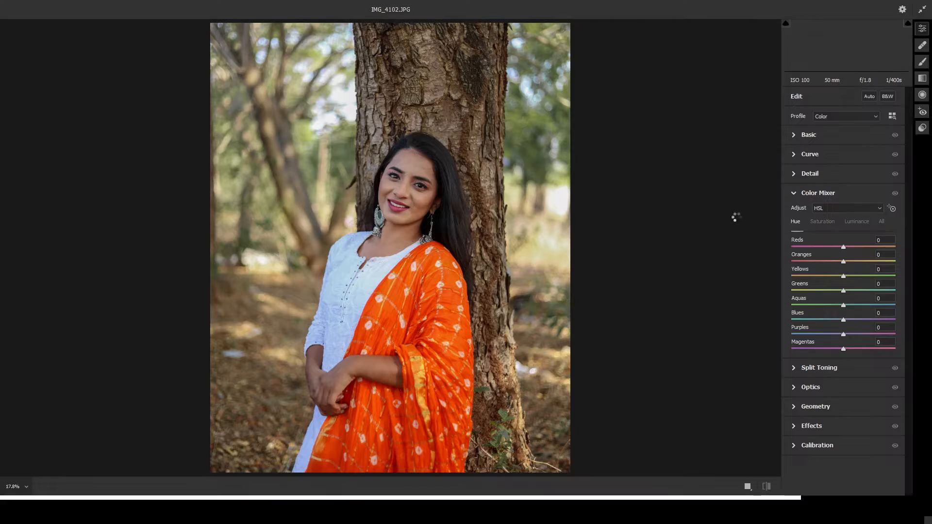
left_click(822, 222)
left_click_drag(843, 276, 824, 277)
left_click(832, 290)
left_click(821, 290)
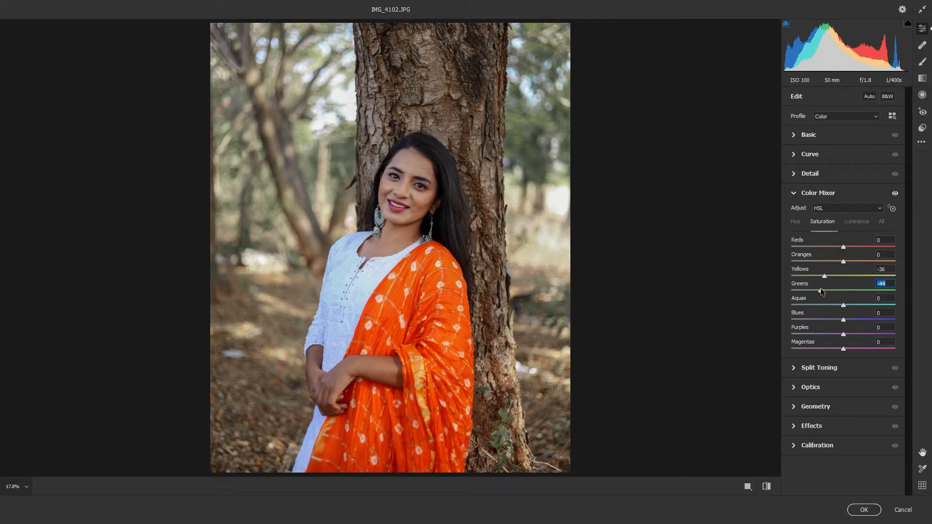
Step: Adjust the Greens hue, and set Color Mixer luminance of Yellows to -41 and Greens to -43
left_click(795, 221)
left_click_drag(843, 290, 822, 276)
left_click(857, 221)
left_click(821, 291)
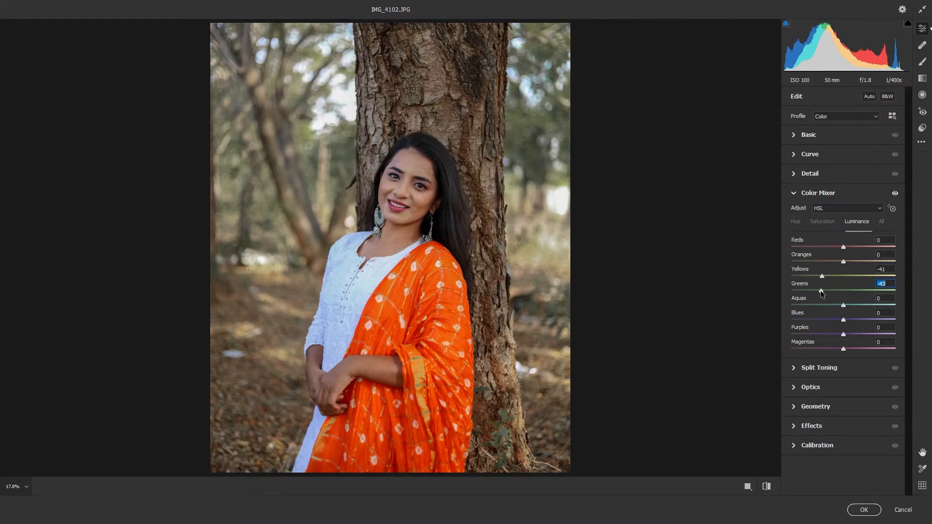
Step: Split-tone the highlights with Hue 22 and Saturation 5 and the shadows with Hue 200 and Saturation 7, and apply the filter
left_click(831, 370)
left_click(807, 245)
left_click_drag(807, 246, 798, 245)
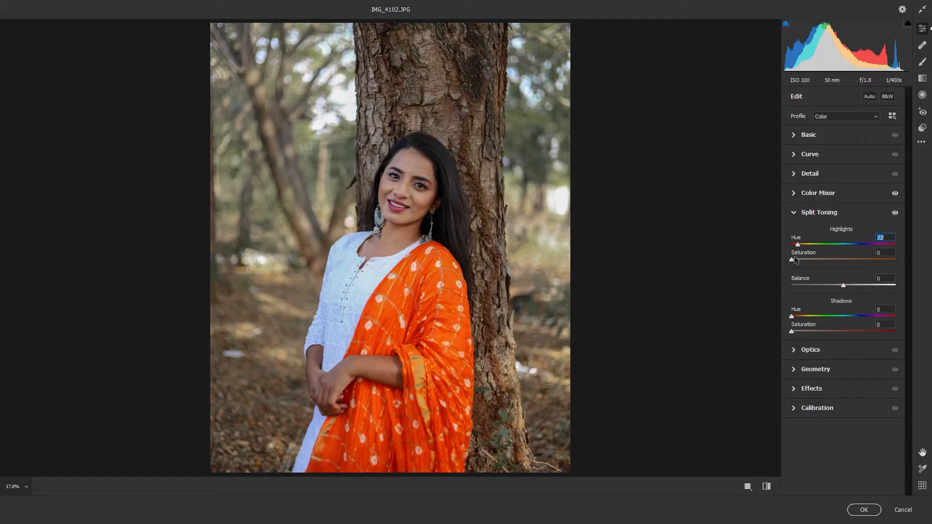
left_click(797, 260)
left_click(848, 316)
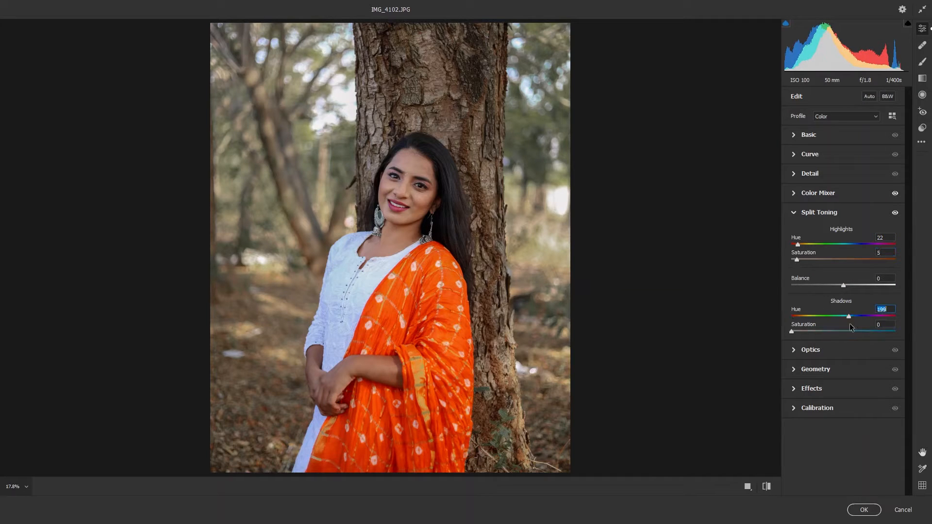
left_click_drag(792, 331, 849, 321)
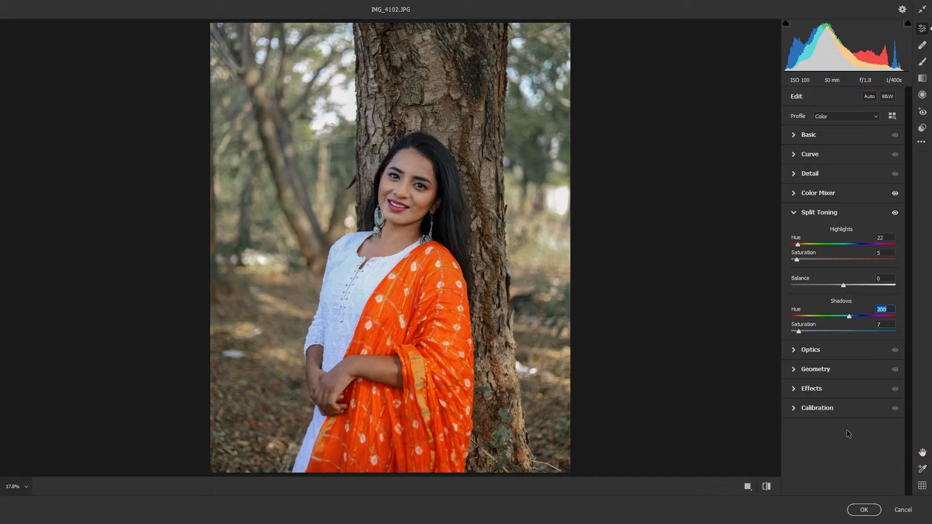
left_click(864, 510)
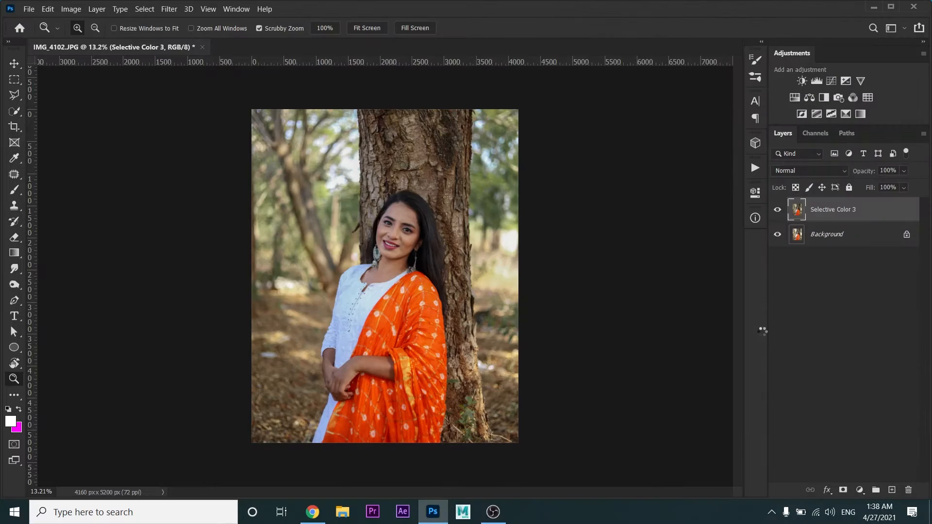
Step: Add a Color Lookup layer using the DropBlues.3DL table and set its opacity to 18%
left_click(859, 490)
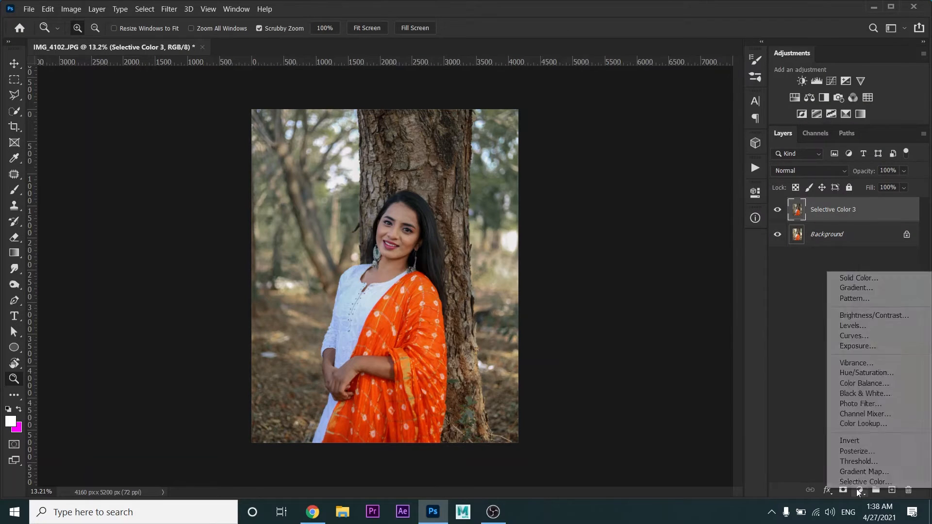
left_click(863, 425)
left_click(687, 227)
scroll(697, 378, "down", 5)
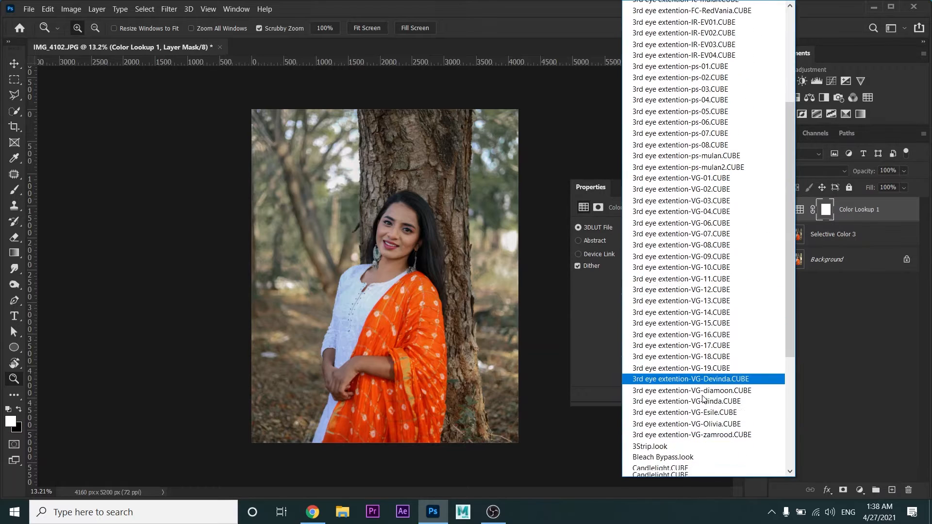
scroll(697, 383, "down", 4)
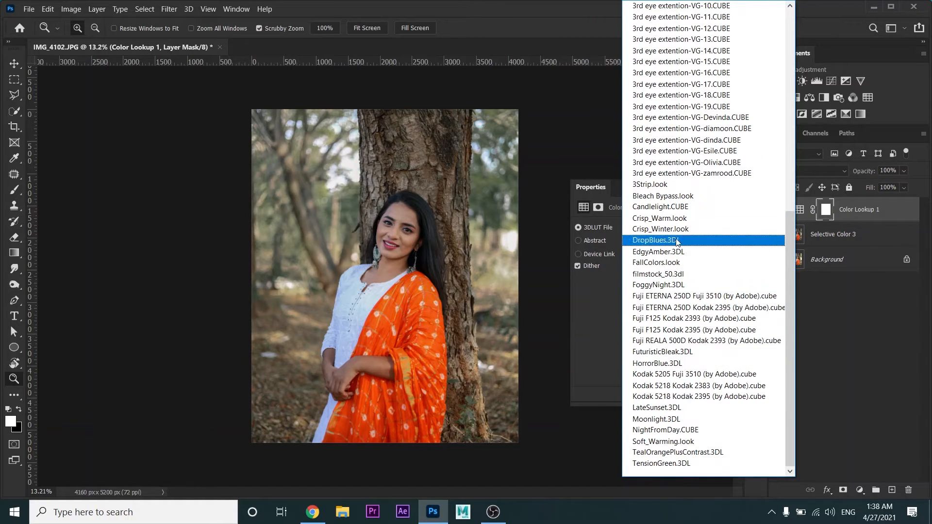
left_click(663, 242)
mouse_move(868, 173)
left_mouse_down()
mouse_move(851, 172)
mouse_move(862, 173)
left_mouse_up()
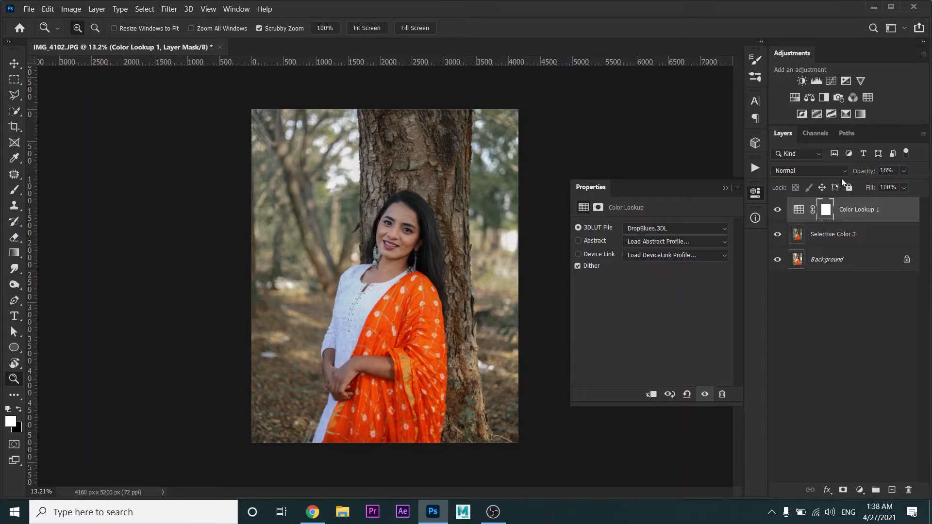
left_click(726, 188)
Step: Add a Curves layer with a midtone point on the RGB curve and pull the white point slightly inward
left_click_drag(383, 249, 400, 269)
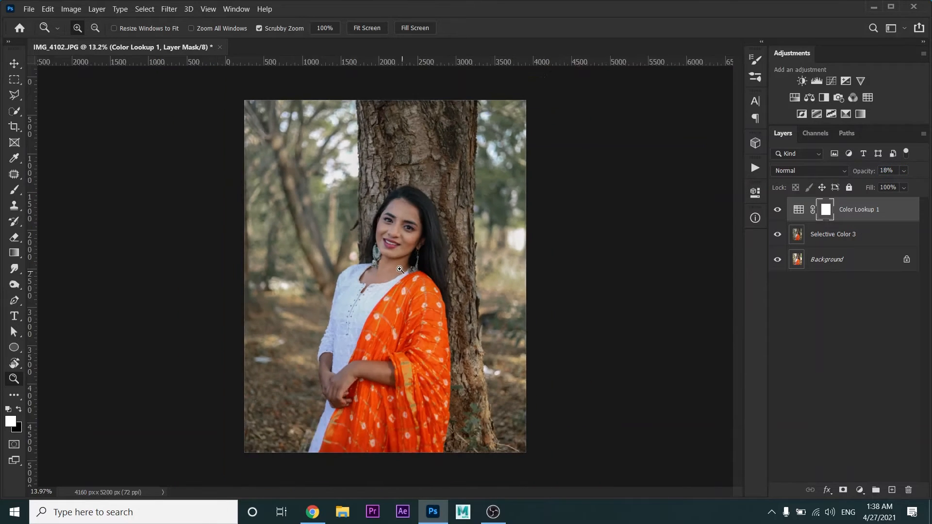
left_click(860, 491)
left_click(859, 333)
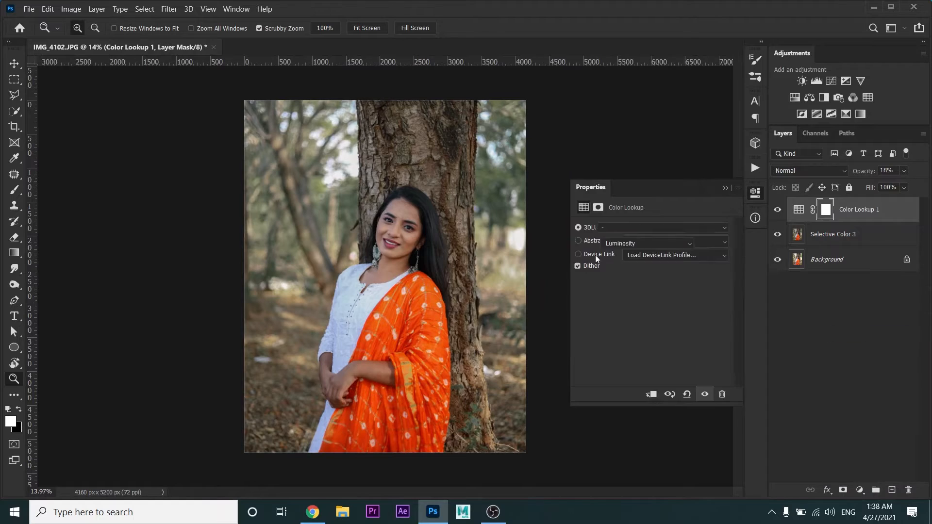
left_click(658, 324)
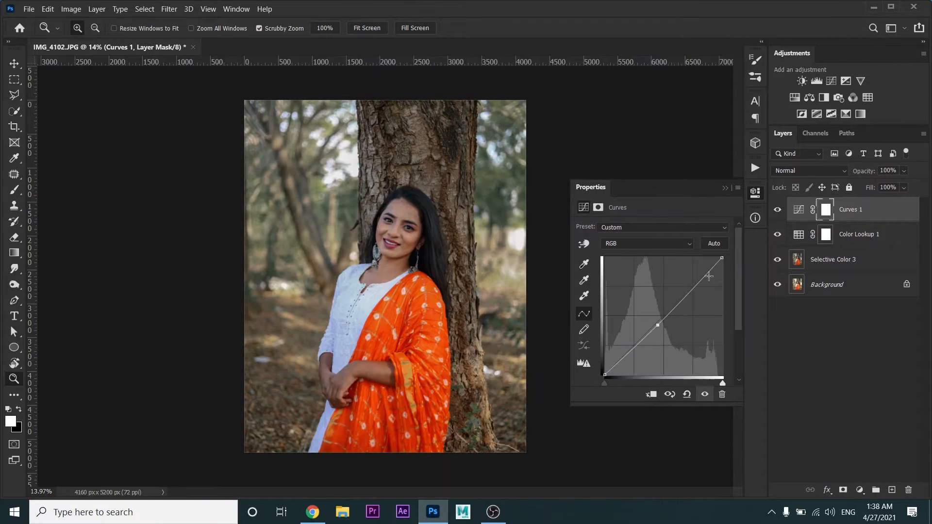
left_click_drag(719, 260, 717, 256)
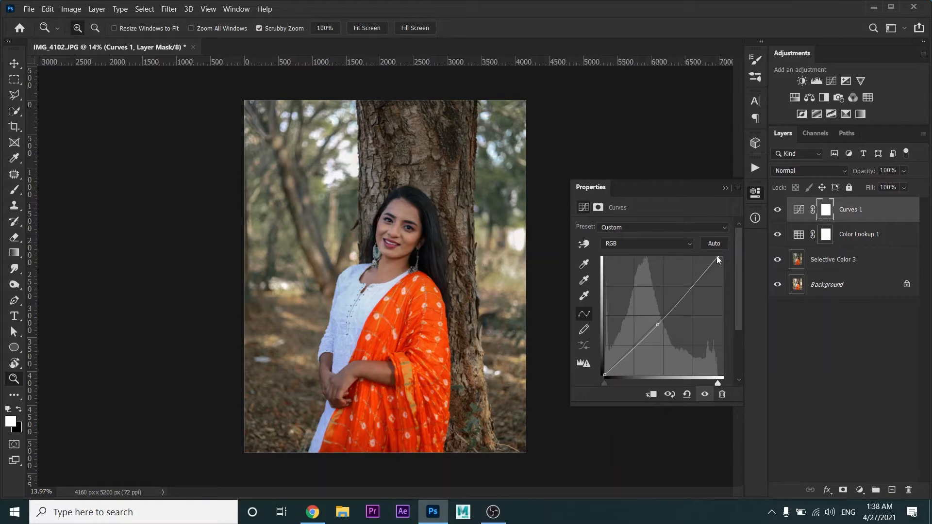
Step: Fine-tune the shadow and highlight end points of the Red and Green curves
left_click(624, 242)
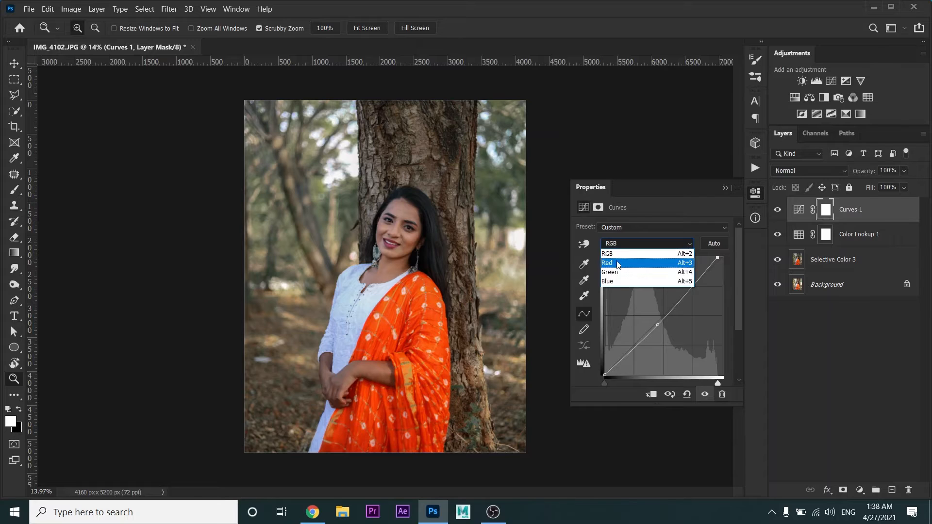
left_click(624, 260)
mouse_move(606, 374)
left_mouse_down()
mouse_move(618, 381)
mouse_move(610, 383)
left_mouse_up()
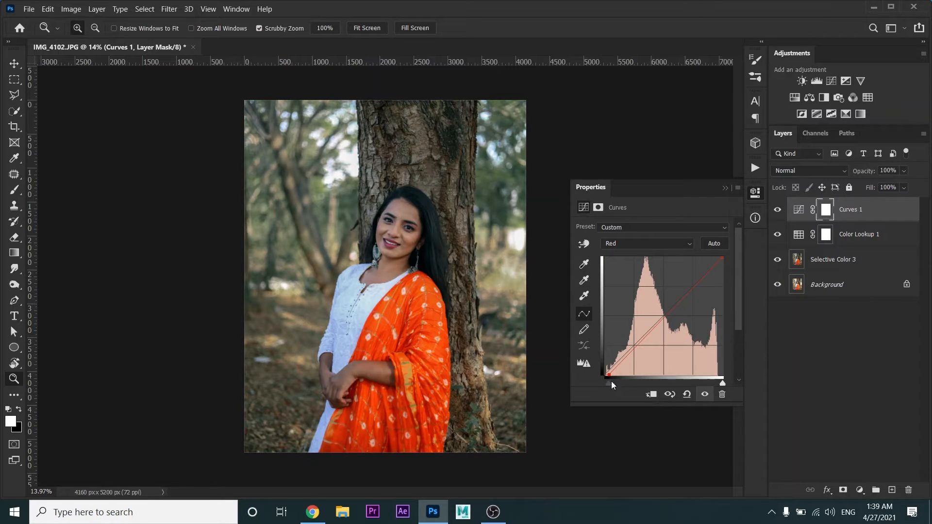
mouse_move(722, 258)
left_mouse_down()
mouse_move(713, 258)
mouse_move(722, 253)
left_mouse_up()
left_click(647, 243)
left_click(626, 264)
mouse_move(605, 373)
left_mouse_down()
mouse_move(614, 372)
mouse_move(599, 377)
left_mouse_up()
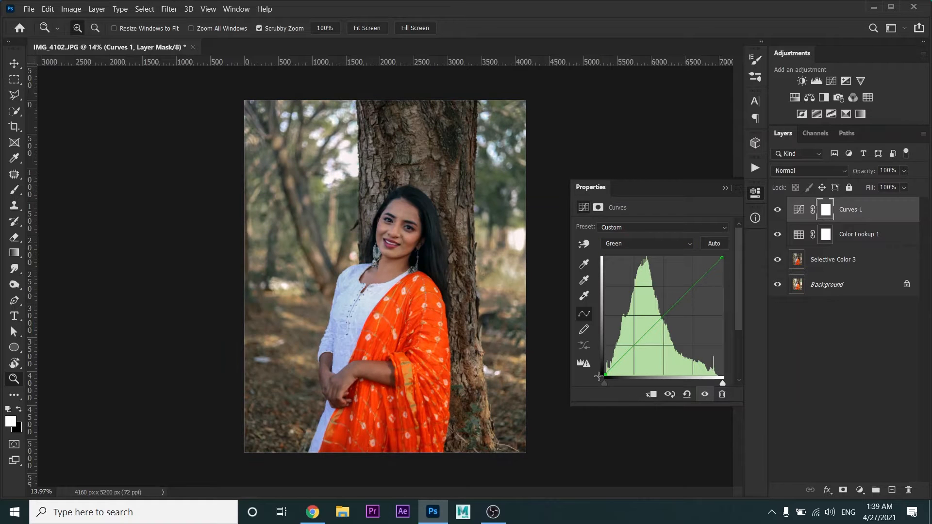
left_click_drag(721, 258, 743, 259)
Step: Adjust the shadow end point of the Blue curve and set the Curves layer's opacity to 16%
left_click(646, 243)
left_click(648, 280)
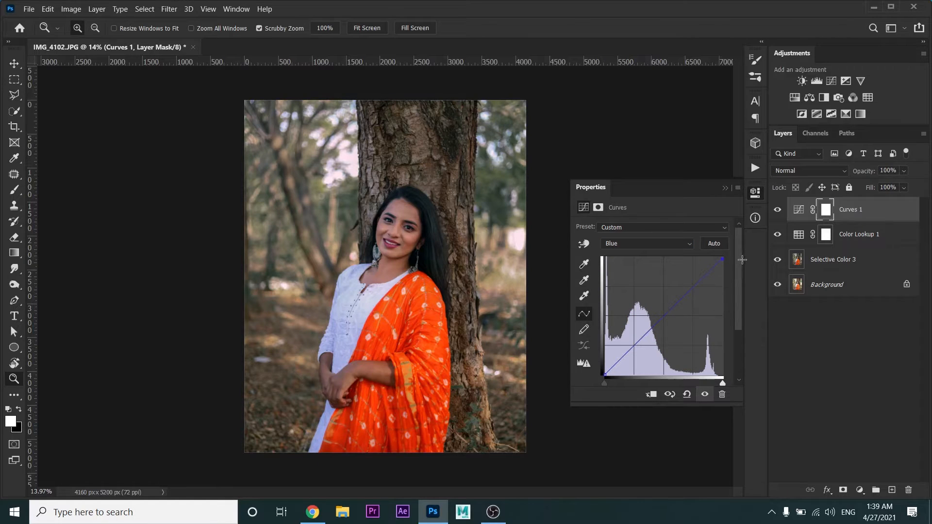
left_click_drag(603, 375, 606, 380)
left_click(727, 191)
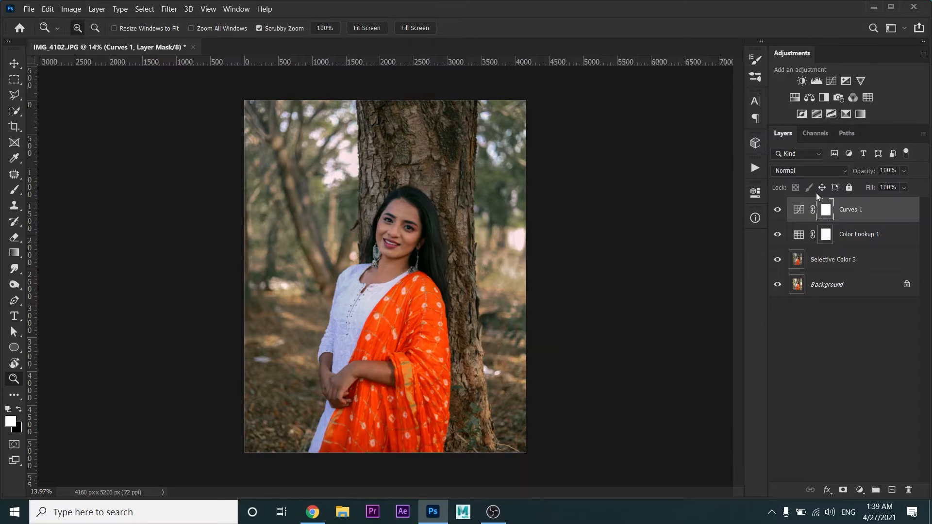
left_click_drag(870, 171, 858, 174)
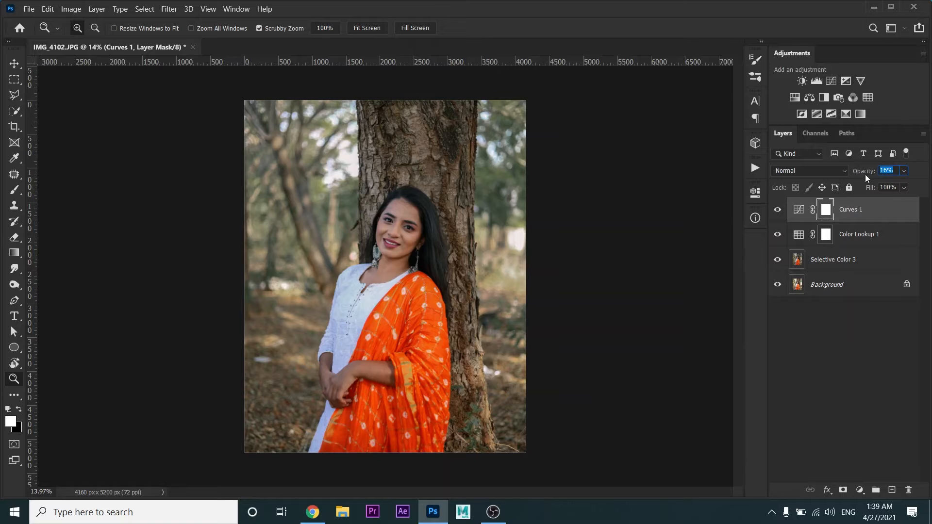
Step: Merge the Curves 1, Color Lookup 1 and Selective Color 3 layers into one and toggle its visibility to compare with the original
left_click(836, 274, "shift")
right_click(836, 274)
left_click(716, 348)
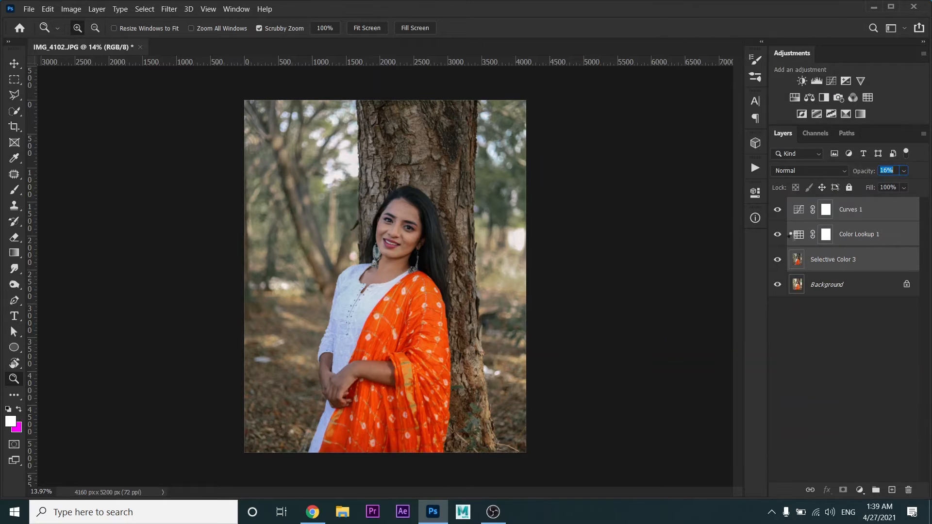
left_click(778, 211)
left_click(778, 211)
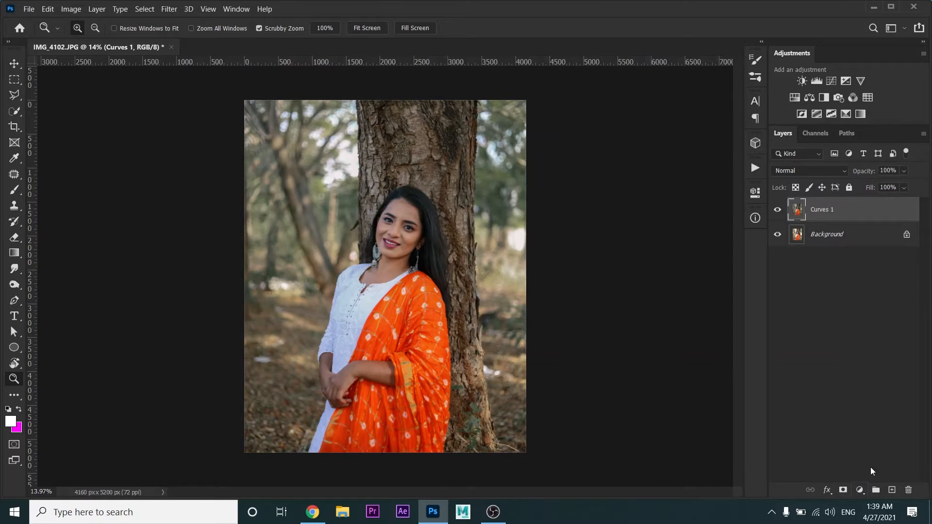
Step: Add a Color Lookup layer using 3rd eye extention-VG-08.CUBE and set its opacity to 25%
left_click(859, 490)
left_click(863, 430)
left_click(680, 227)
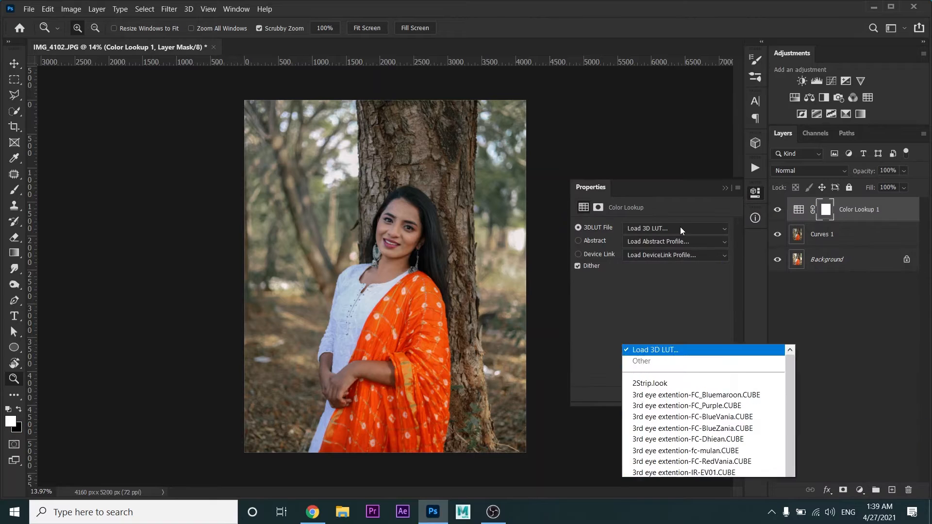
left_click(709, 352)
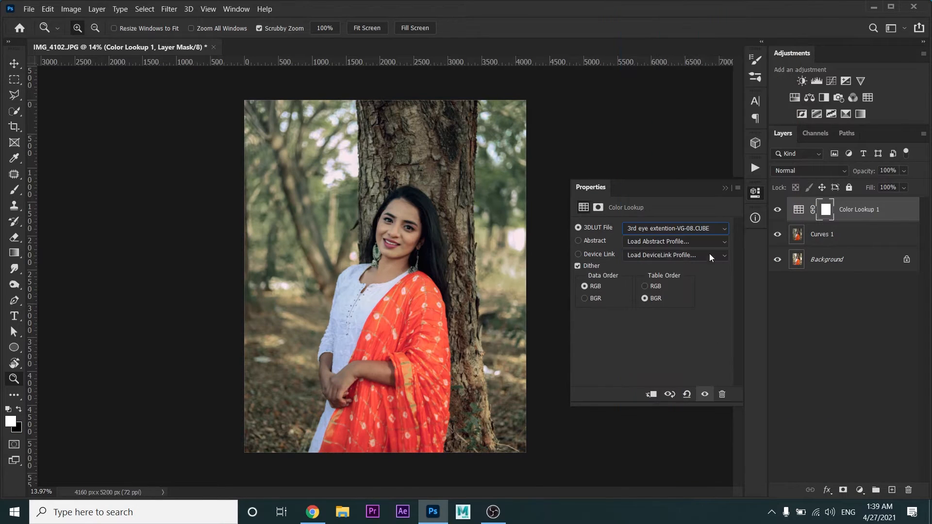
left_click(725, 188)
mouse_move(867, 175)
left_mouse_down()
mouse_move(849, 170)
mouse_move(863, 171)
left_mouse_up()
left_click(860, 490)
left_click(867, 469)
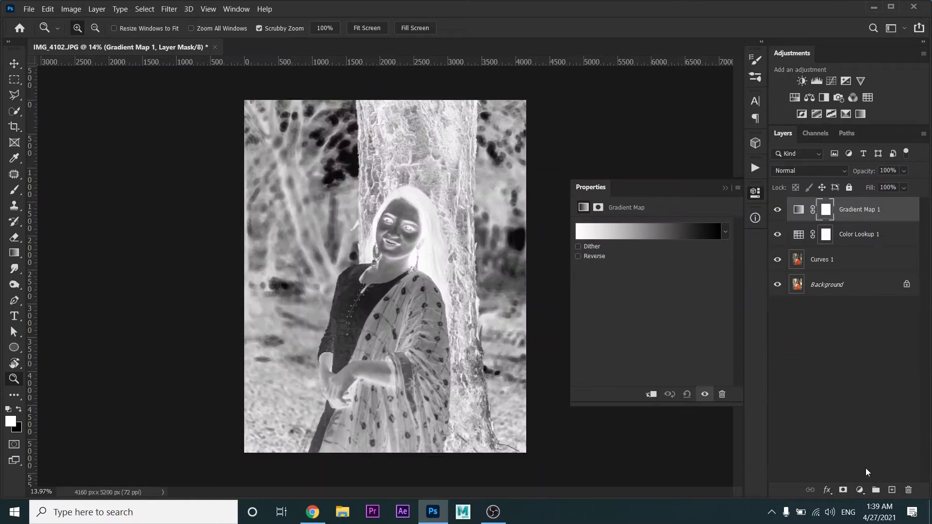
left_click(725, 188)
key("ctrl+z")
Step: Add a Selective Color layer, adjust Cyan and Magenta in its Yellows, and set Yellow to +8
left_click(860, 490)
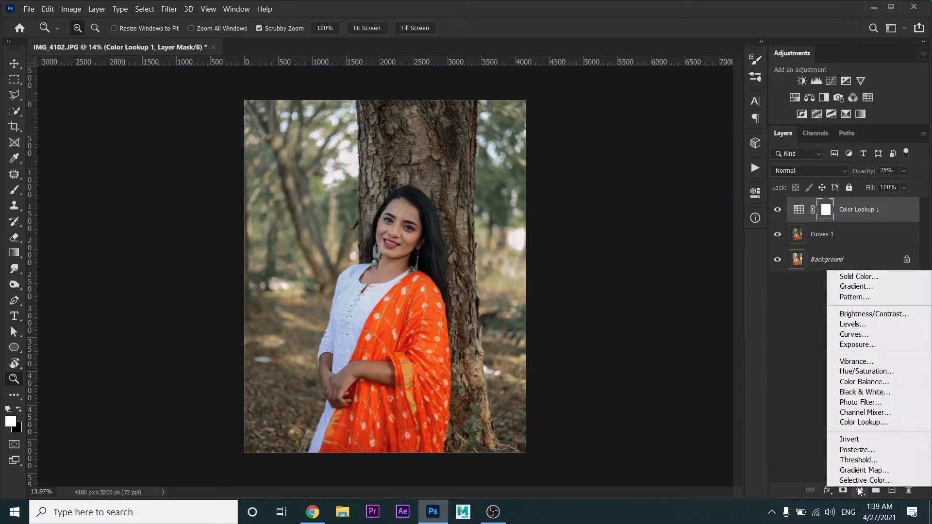
left_click(866, 480)
left_click(673, 241)
left_click(631, 251)
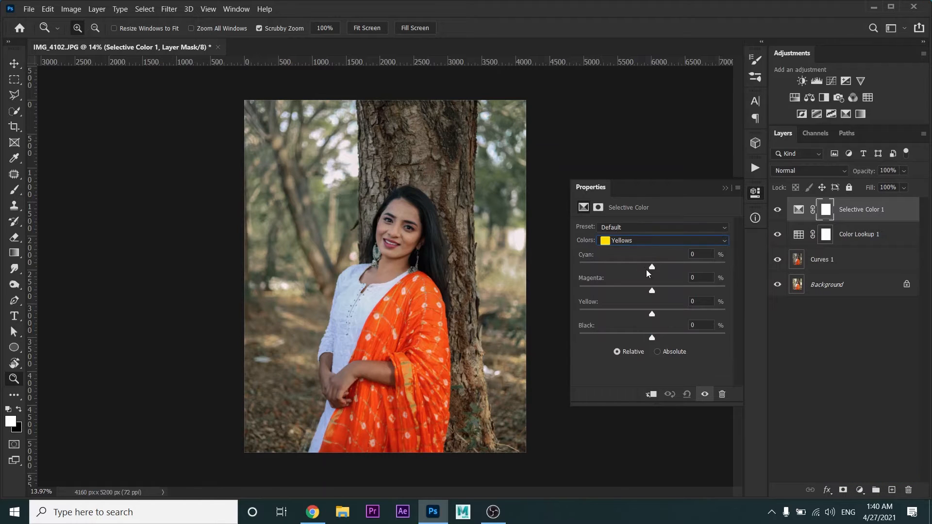
left_click_drag(652, 267, 717, 279)
left_click_drag(657, 284, 659, 330)
Step: Set the Selective Color layer's Greens to Cyan -47, Magenta +35 and Yellow +100, and increase their Black
left_click(665, 241)
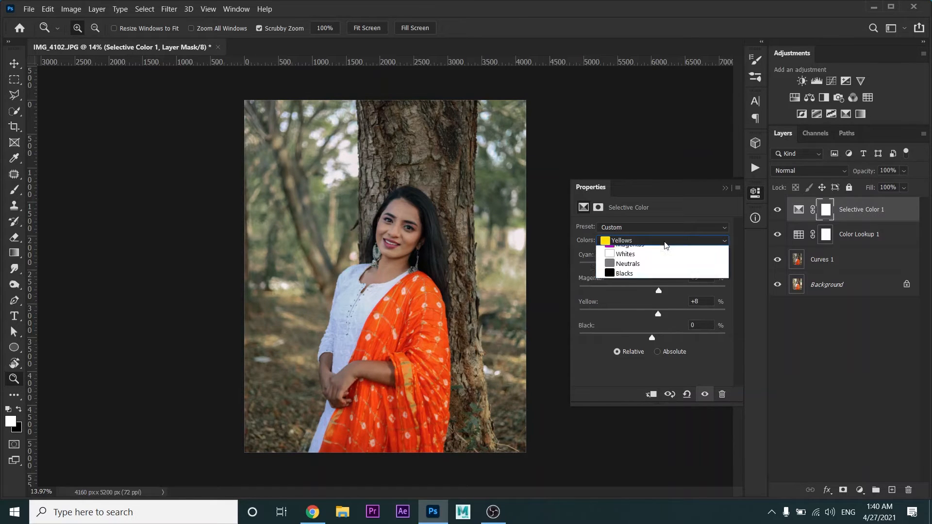
left_click(630, 270)
left_click_drag(629, 270, 775, 328)
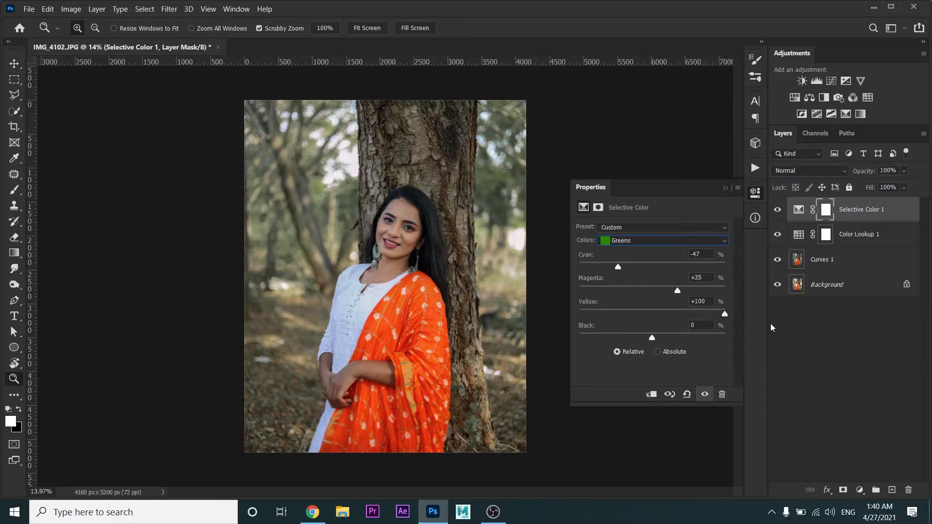
left_click_drag(652, 337, 724, 313)
left_click(726, 189)
Step: Add a Channel Mixer adjustment layer on top and adjust its Blue output channel
left_click(859, 490)
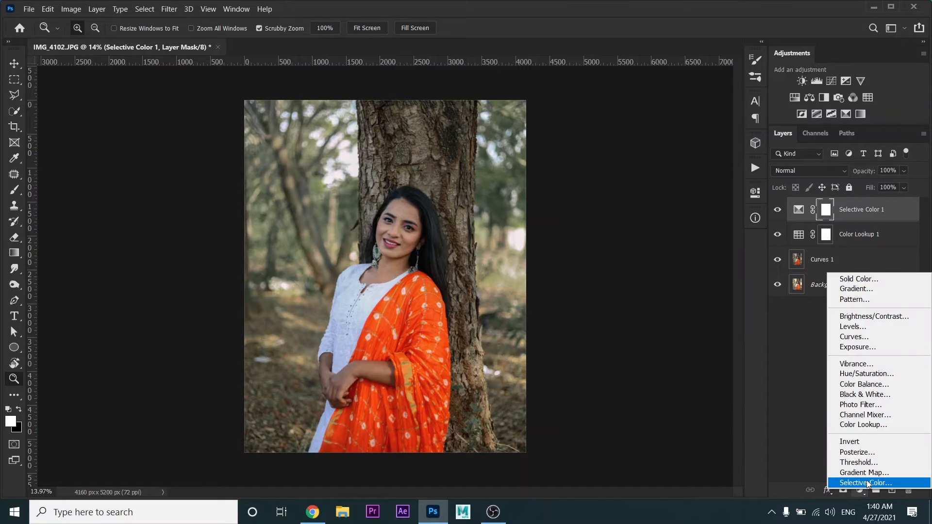
left_click(867, 416)
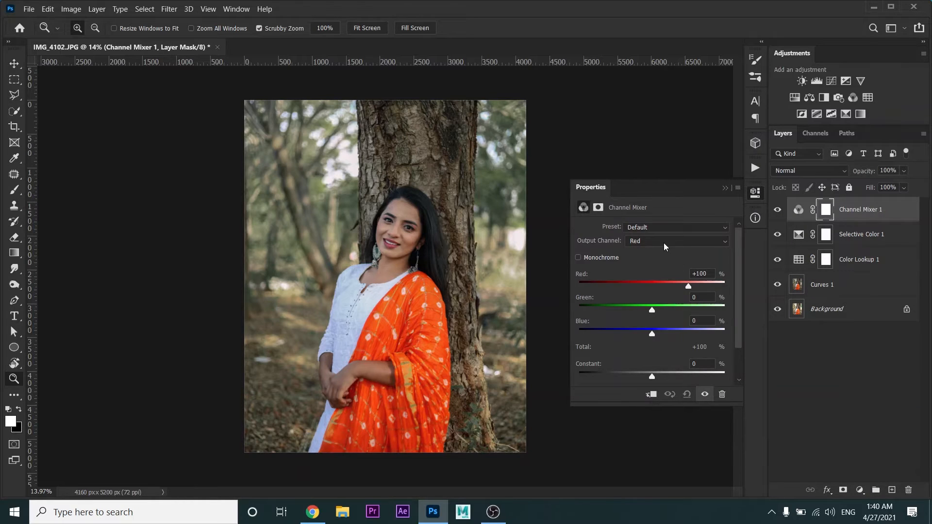
left_click(664, 243)
left_click(662, 270)
left_click_drag(652, 290, 689, 310)
Step: In the Channel Mixer's Green output channel, set Green to +102 and Blue to +3
left_click(649, 243)
left_click(648, 259)
left_click_drag(652, 337, 655, 339)
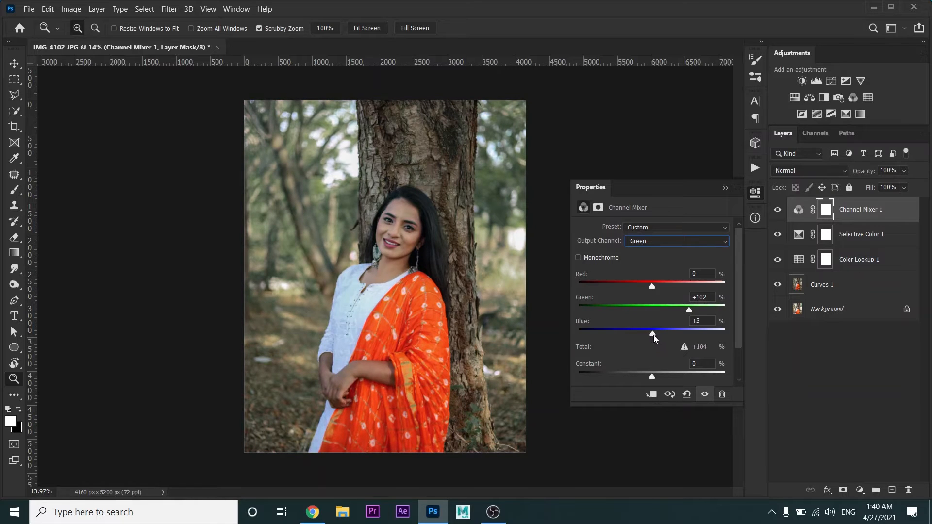
left_click(759, 197)
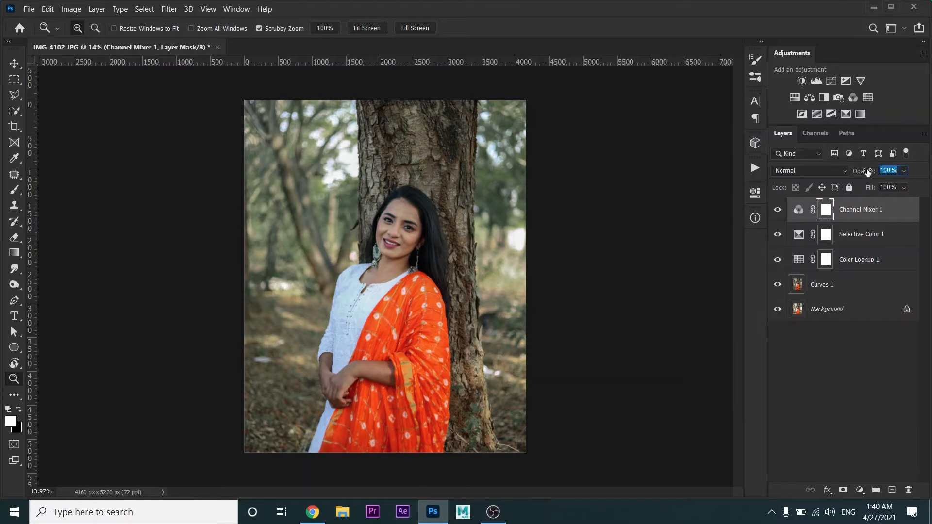
Step: Set the Channel Mixer layer's opacity to 20%
type("220")
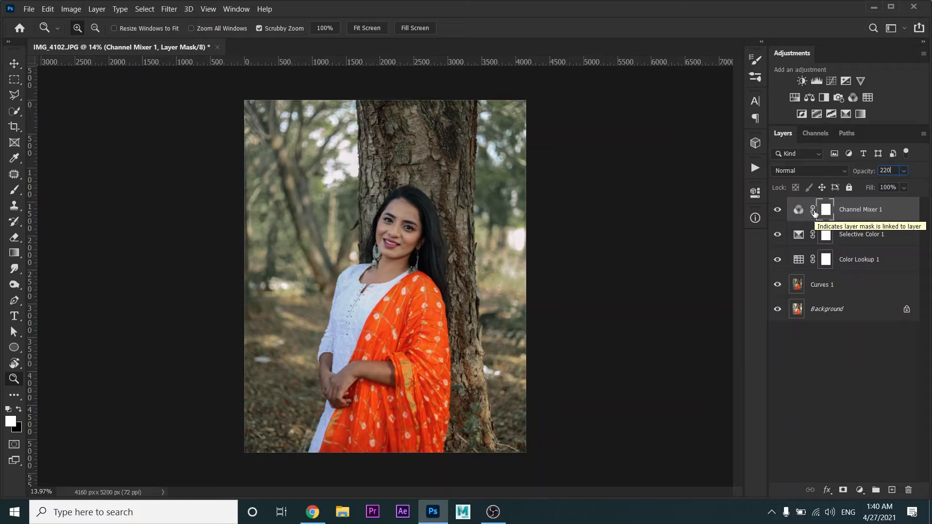
key("Left")
key("Left")
left_click(828, 342)
Step: Merge the layers from Channel Mixer 1 down to Curves 1 into one and toggle its visibility to compare with the original
left_click(858, 210)
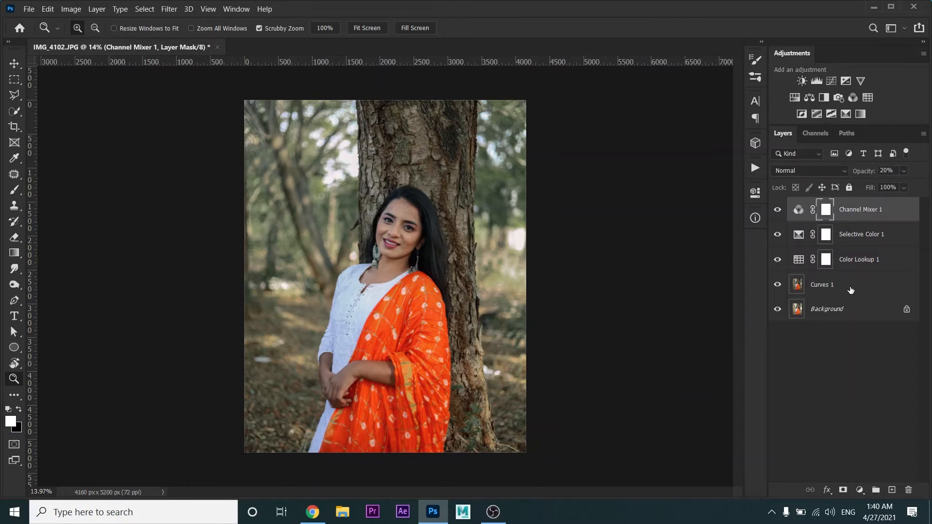
left_click(851, 287, "shift")
right_click(848, 284)
left_click(742, 348)
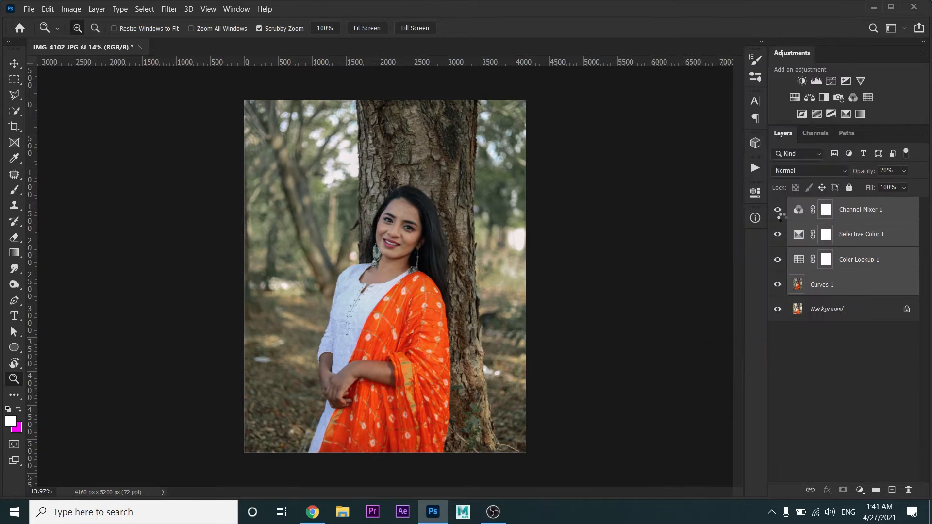
left_click(777, 210)
left_click(778, 210)
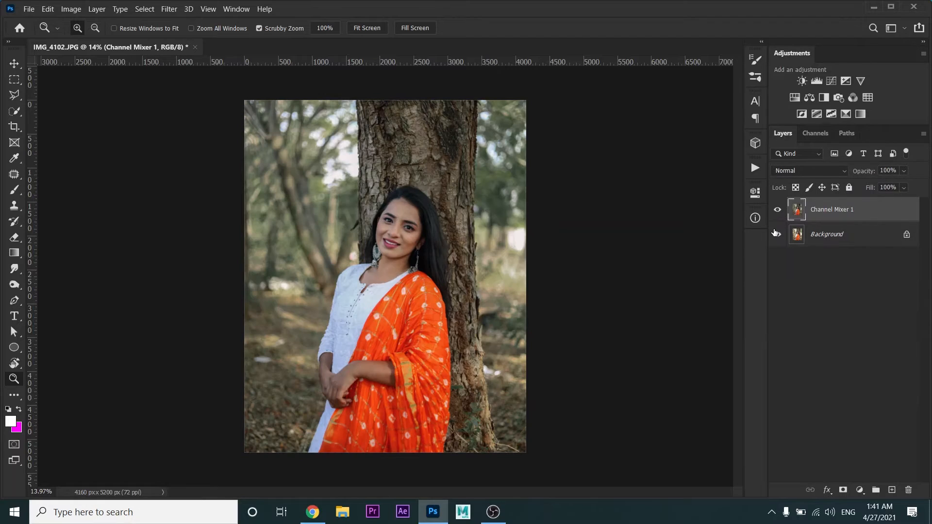
Step: Add a Curves adjustment layer above Channel Mixer 1 and merge the two layers into one
left_click_drag(398, 245, 432, 325)
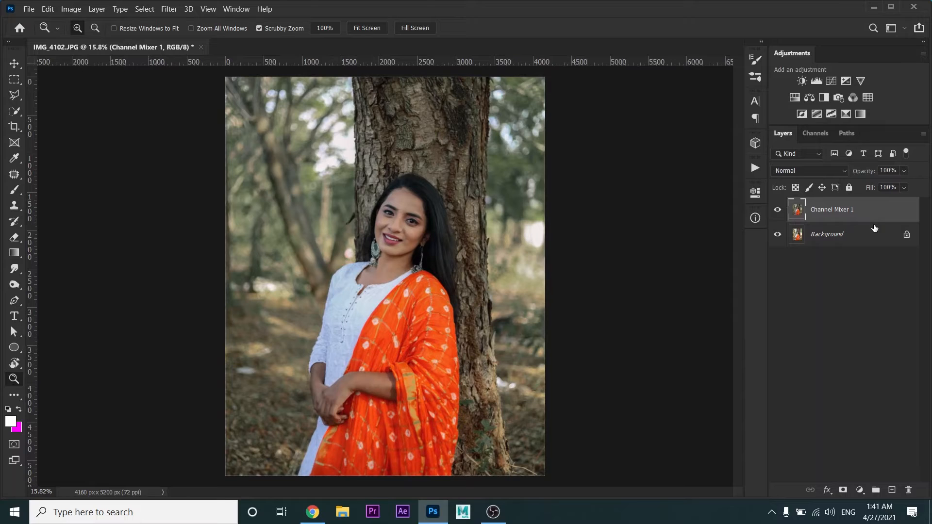
left_click(834, 82)
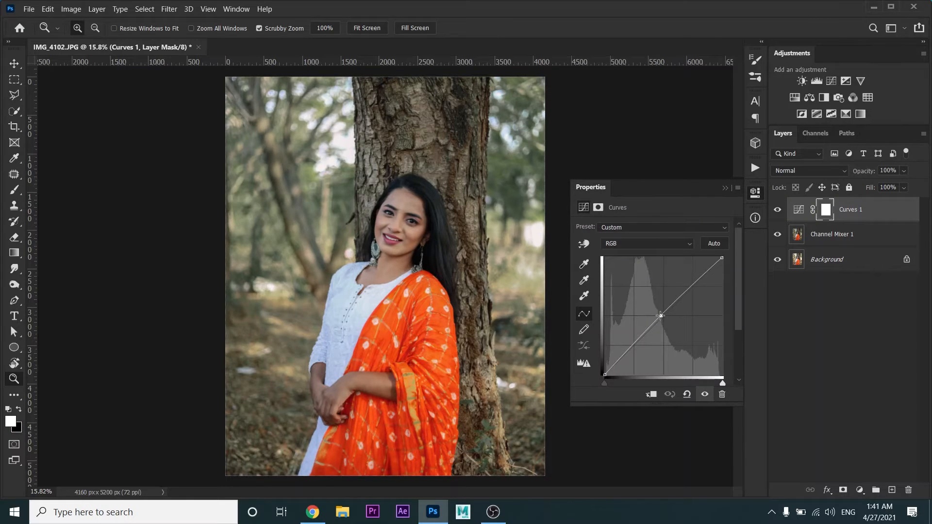
left_click(748, 193)
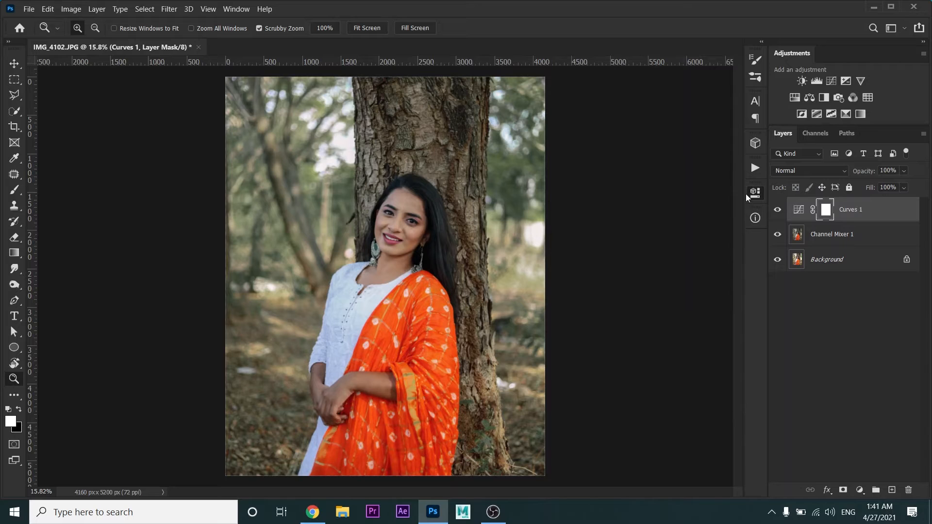
right_click(832, 235)
left_click(806, 348)
Step: Open the merged layer in the Camera Raw Filter and paint an Adjustment Brush mask over the face and forearm skin
left_click(169, 9)
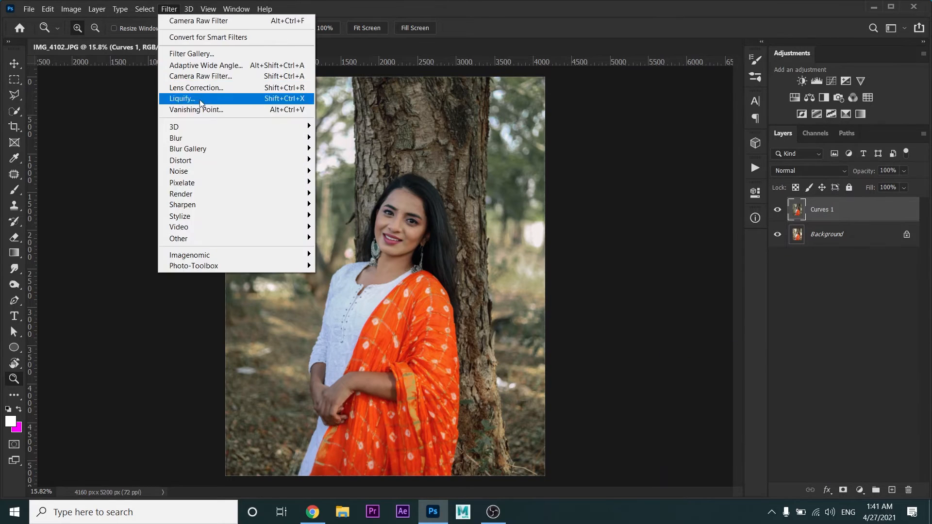
left_click(197, 76)
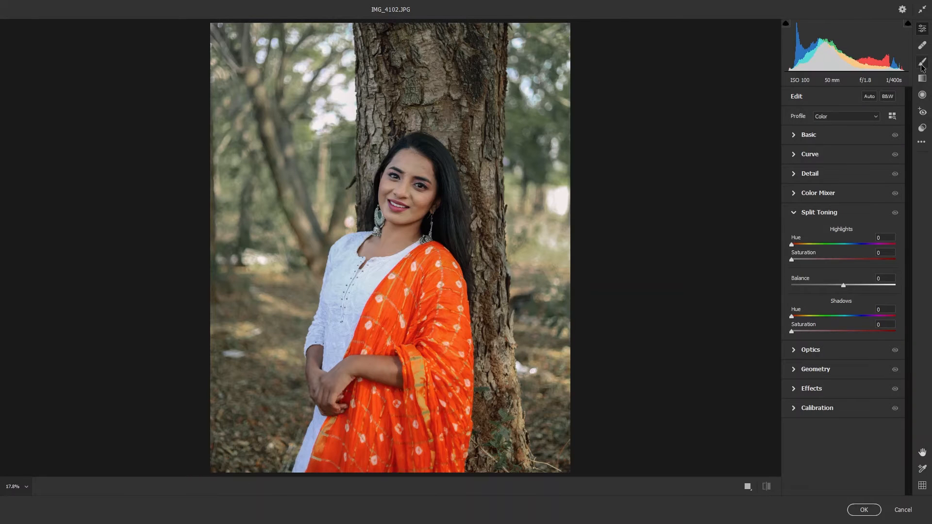
left_click(922, 63)
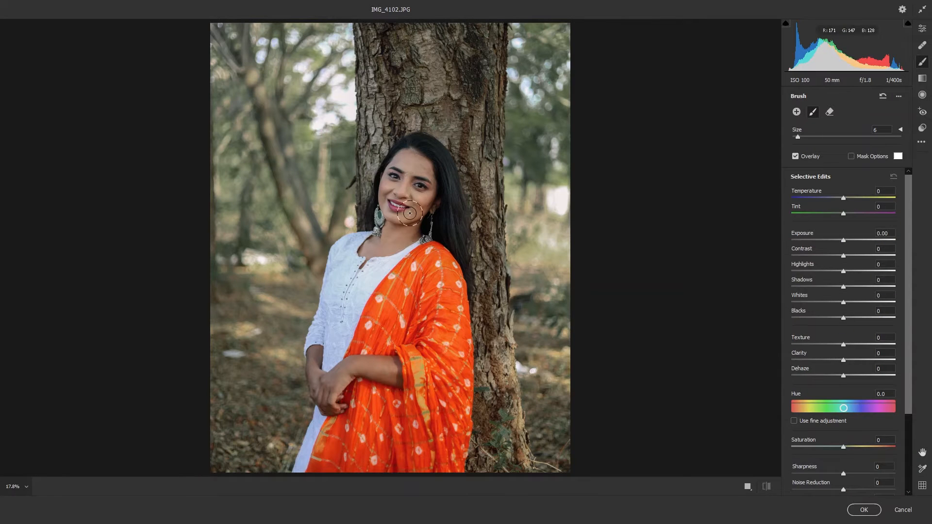
left_click(413, 171)
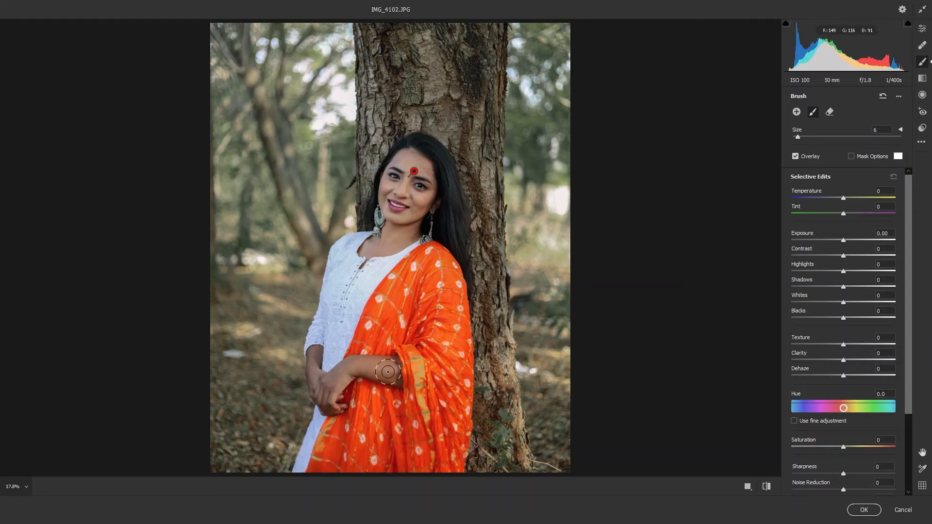
key("bracketleft")
mouse_move(391, 368)
left_mouse_down()
mouse_move(320, 386)
mouse_move(314, 361)
left_mouse_up()
Step: Extend the brush mask on the face, set its Exposure to +0.30, Shadows to +26 and Sharpness to +10, and apply the filter
left_click_drag(844, 241, 847, 241)
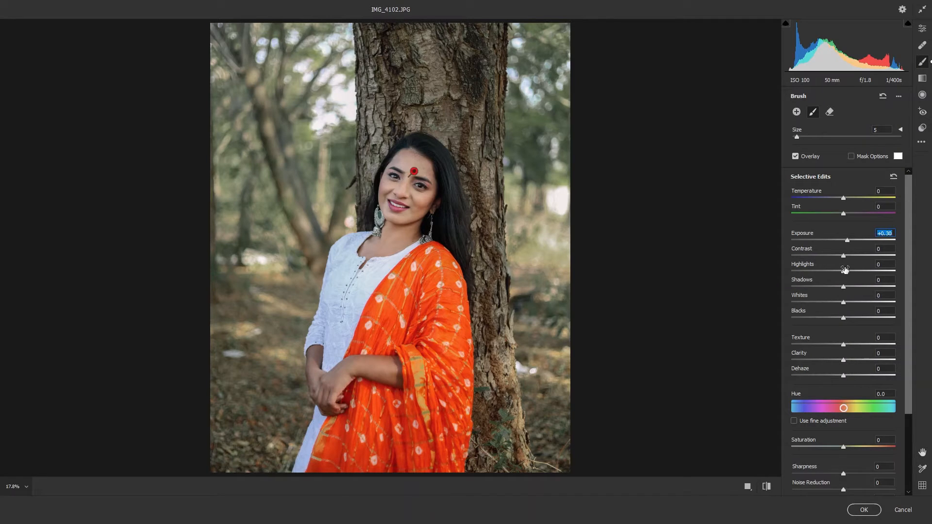
left_click_drag(387, 188, 400, 171)
left_click_drag(843, 286, 852, 287)
left_click_drag(847, 474, 853, 475)
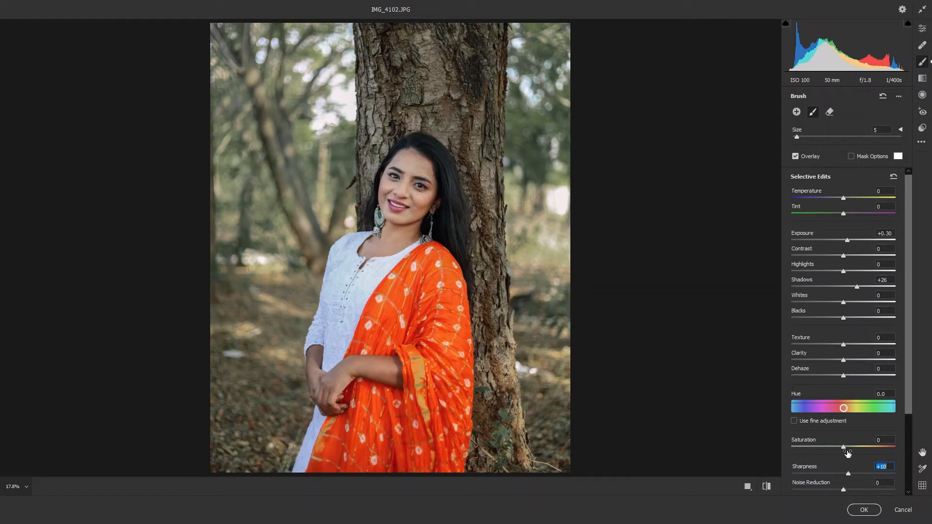
left_click(847, 240)
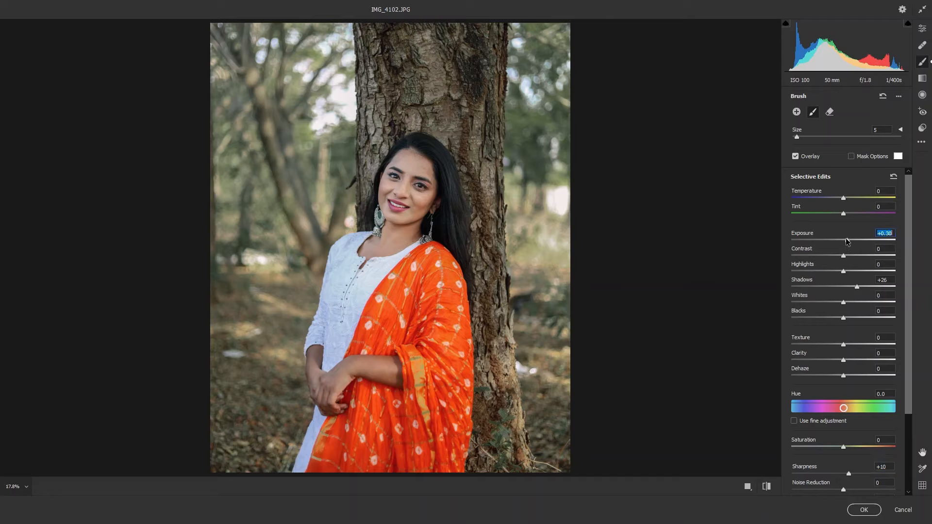
left_click(869, 508)
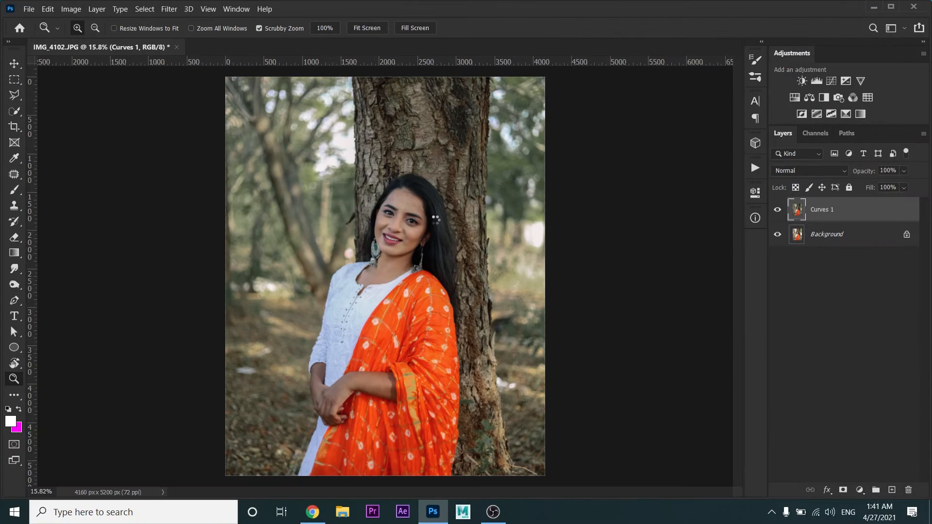
Step: Reopen the Camera Raw Filter and set the Color Mixer saturation of Oranges to +4, Yellows to -18 and Greens to -21
left_click_drag(397, 223, 397, 223)
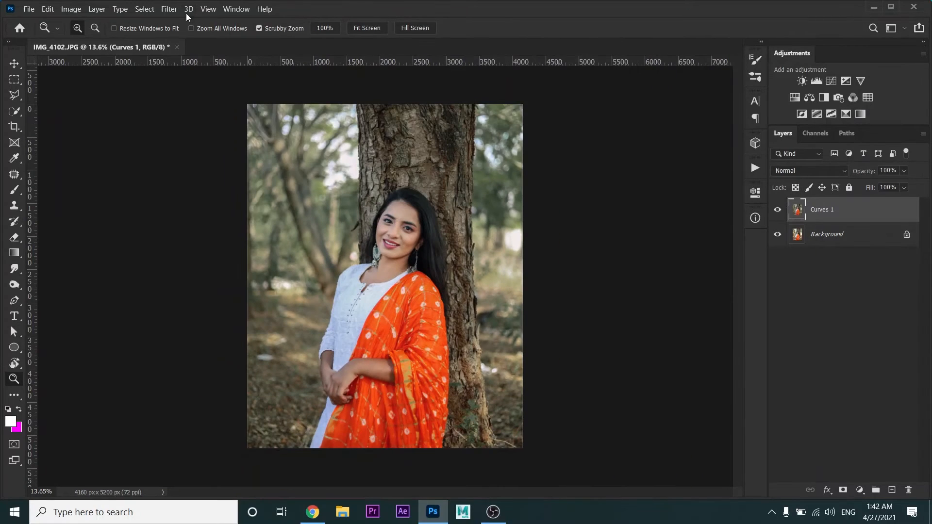
left_click(169, 9)
left_click(209, 73)
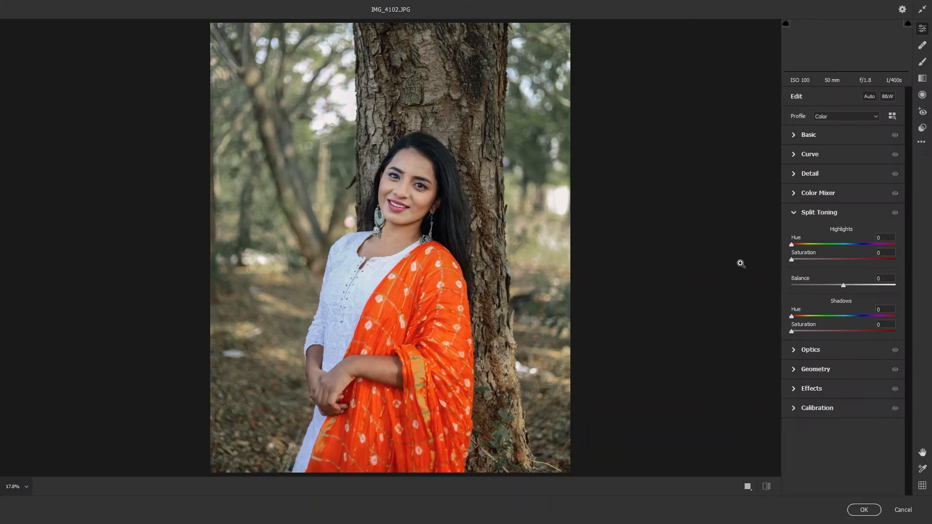
left_click(821, 193)
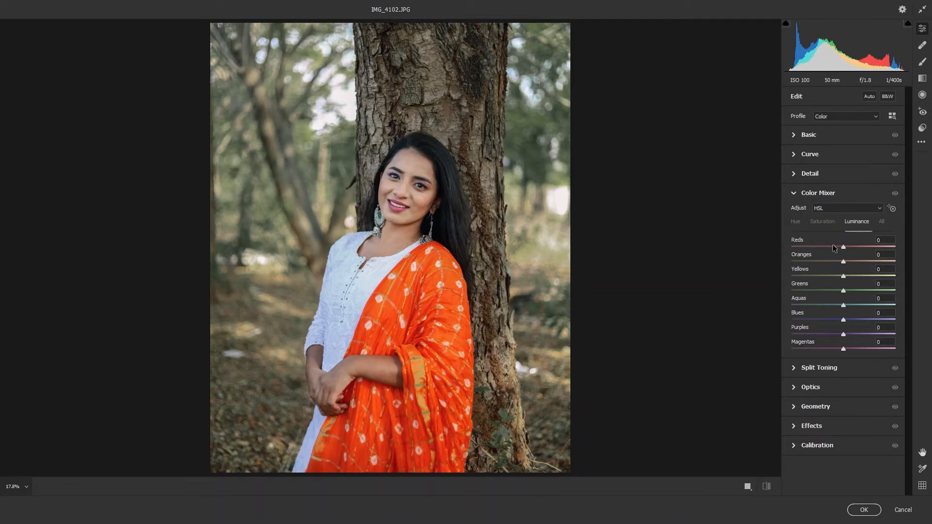
left_click(823, 222)
mouse_move(844, 262)
left_mouse_down()
mouse_move(839, 291)
mouse_move(835, 276)
left_mouse_up()
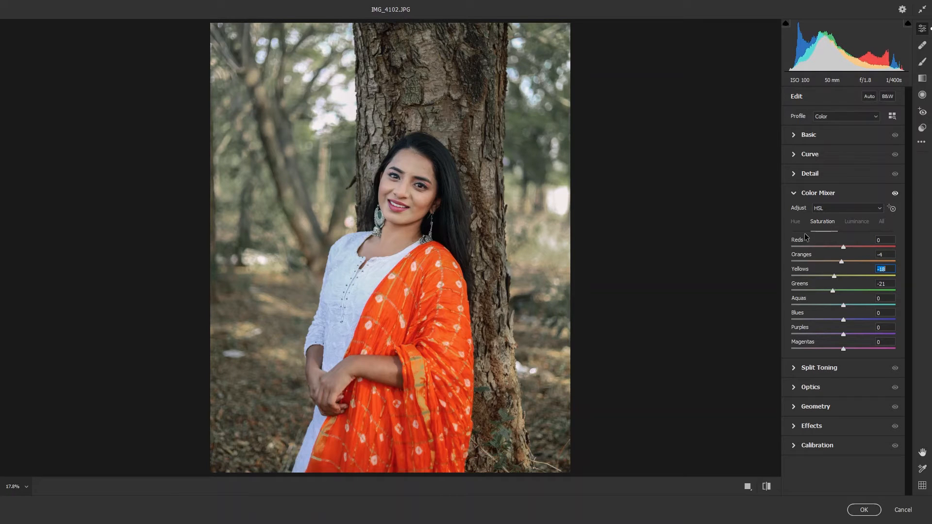
mouse_move(841, 262)
left_mouse_down()
mouse_move(854, 262)
mouse_move(846, 263)
left_mouse_up()
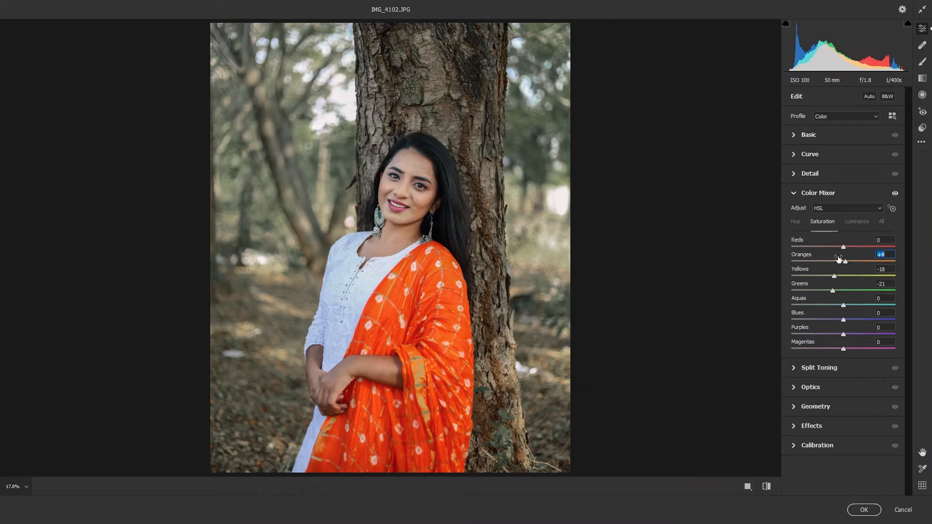
Step: Adjust the Oranges and Yellows hues in the Color Mixer to fine-tune the warm tones
left_click(795, 221)
left_click(840, 261)
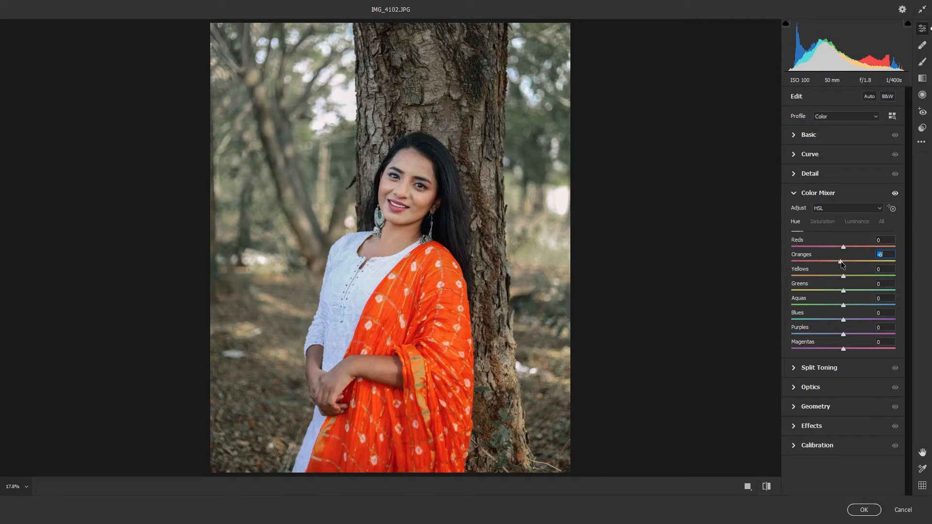
left_click_drag(841, 262, 833, 280)
Step: Set Texture to +5 in the Basic adjustments and leave Clarity and Dehaze at 0
left_click(816, 140)
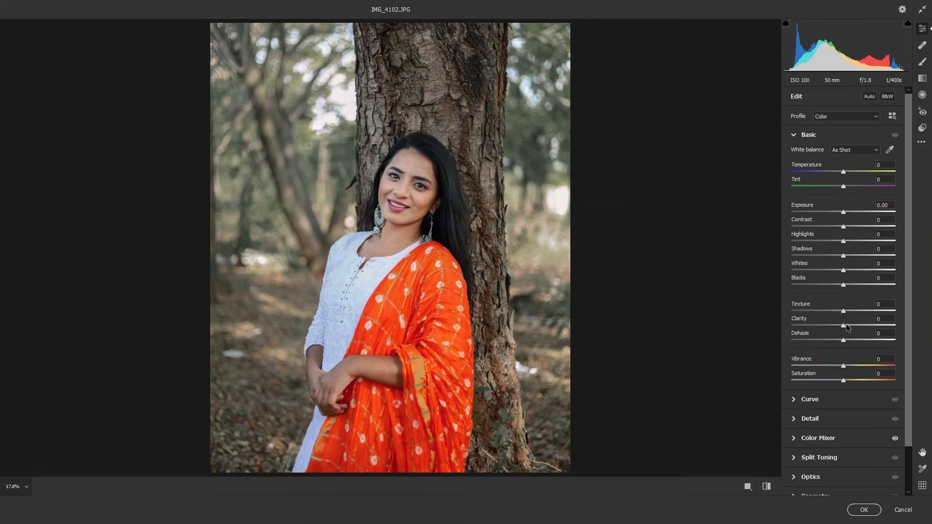
left_click_drag(857, 328, 846, 311)
double_click(851, 332)
Step: Draw a large inverted Radial Filter around the woman and set its Exposure to -0.50 to darken the surroundings
left_click(922, 95)
mouse_move(392, 305)
left_mouse_down()
mouse_move(504, 460)
mouse_move(512, 494)
left_mouse_up()
left_click_drag(844, 260, 837, 259)
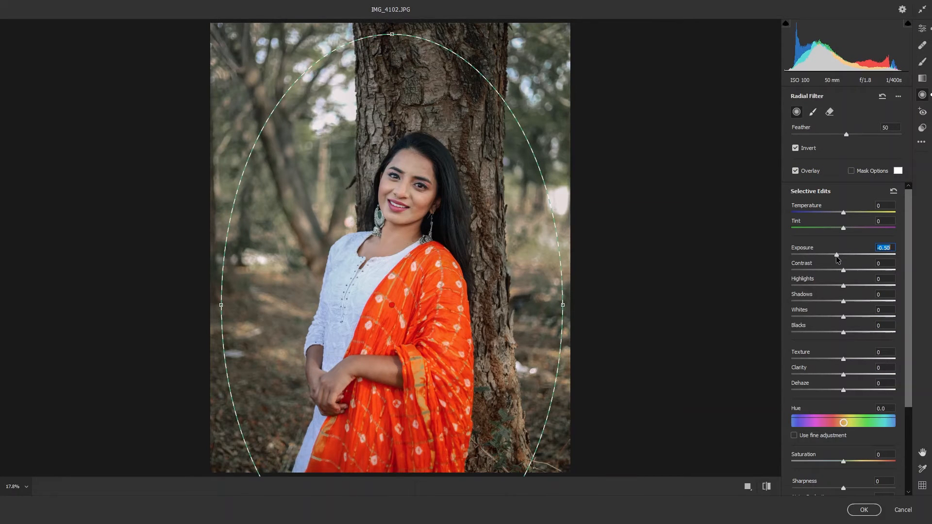
Step: Add a slight dark vignette in the Effects settings and apply the Camera Raw Filter
left_click(922, 29)
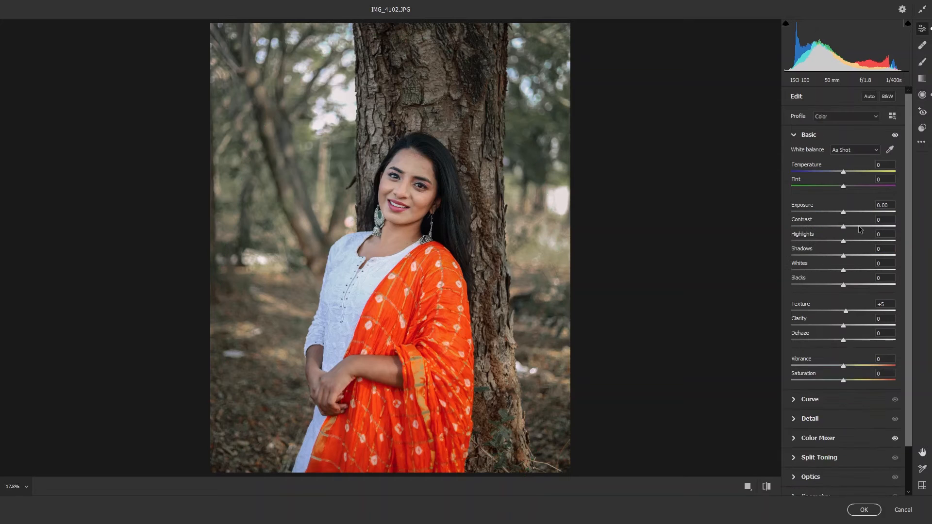
scroll(860, 324, "down", 2)
left_click(825, 462)
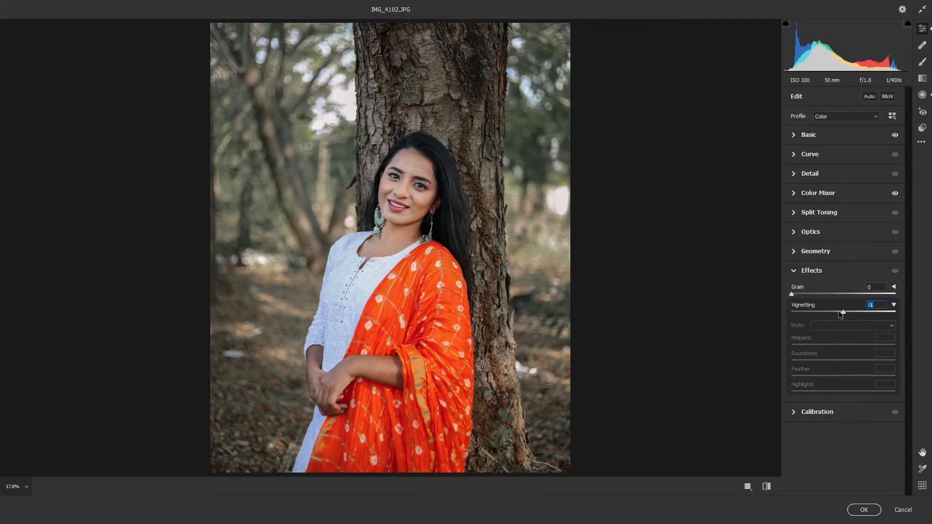
left_click_drag(839, 312, 840, 311)
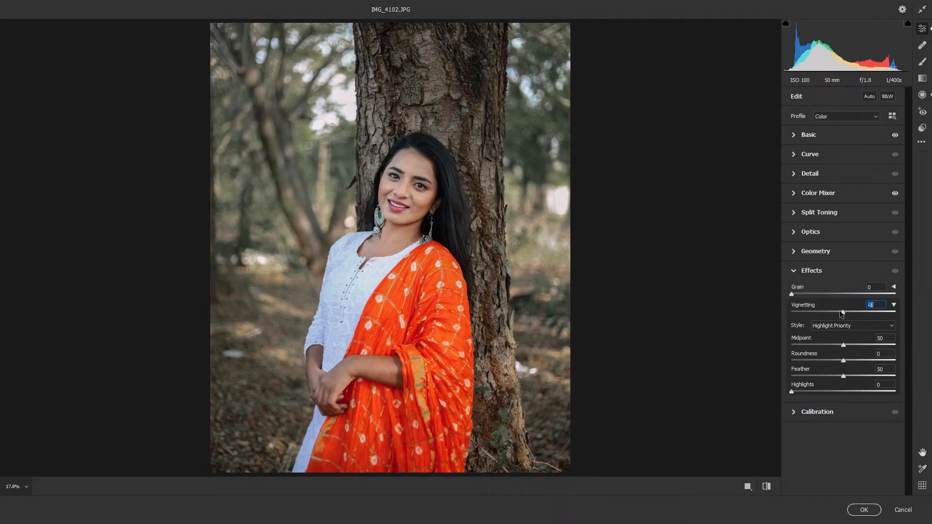
left_click(865, 510)
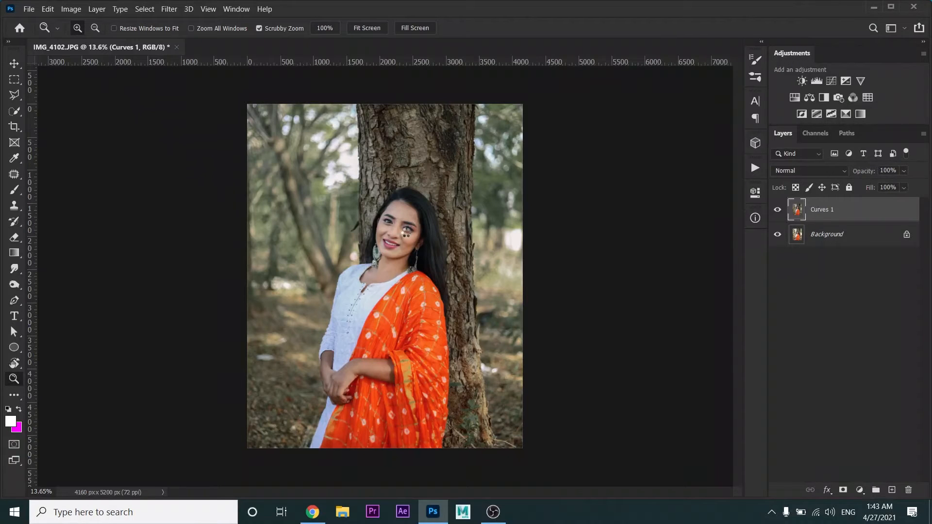
Step: Toggle the visibility of the graded Curves 1 layer to compare it with the original photo
left_click_drag(403, 233, 400, 289)
left_click(777, 210)
left_click(777, 211)
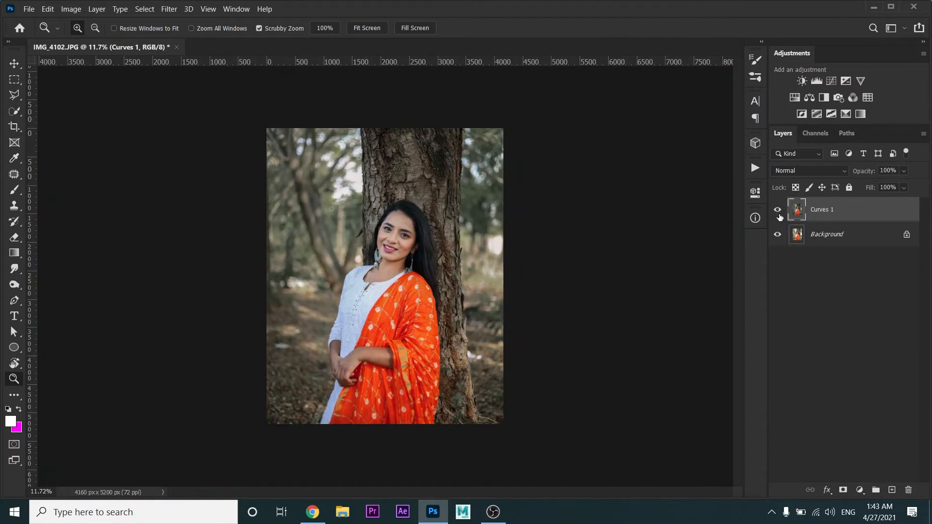
left_click(777, 210)
left_click(778, 210)
Step: Duplicate the Curves 1 layer twice, hide the topmost copy and select the copy below it
left_click_drag(860, 218, 896, 491)
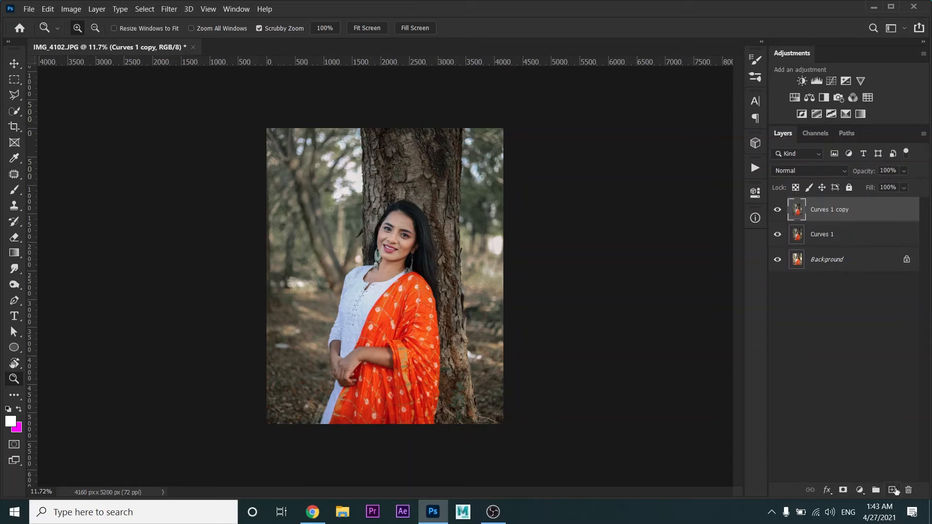
left_click_drag(855, 227, 892, 491)
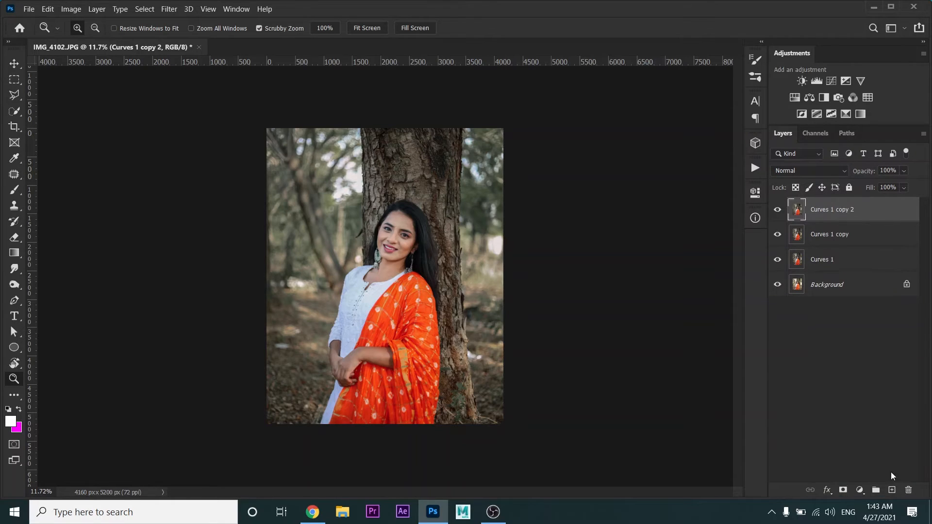
left_click(833, 242)
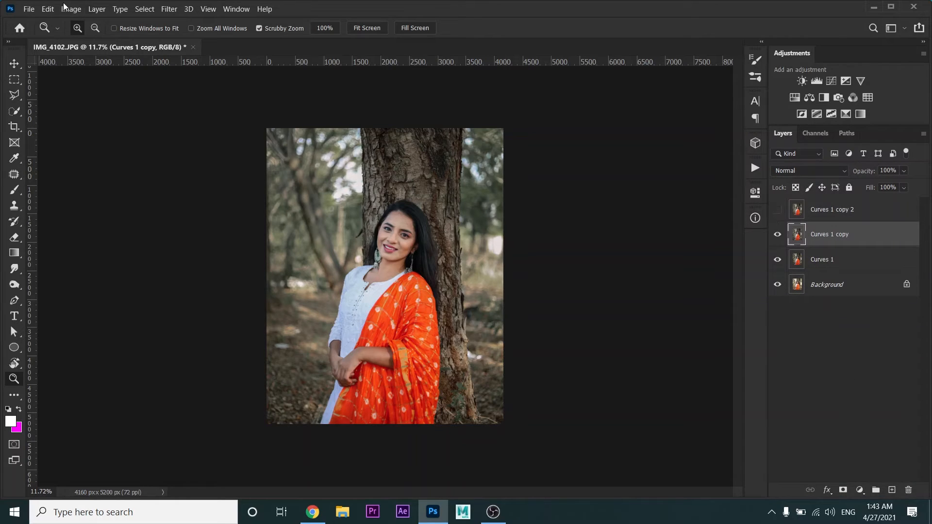
Step: Apply a Gaussian Blur with a radius of 4 pixels to the Curves 1 copy layer, checking it on the face
left_click(169, 9)
mouse_move(209, 138)
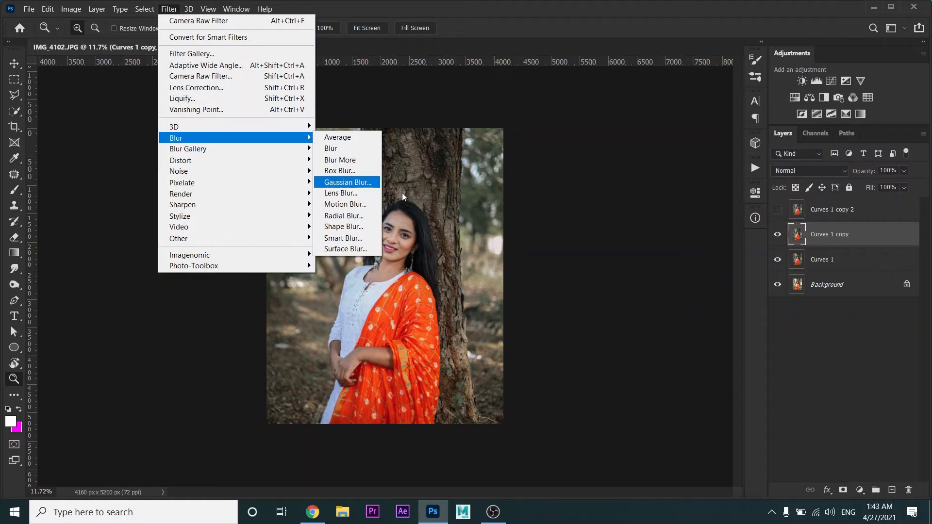
left_click(365, 183)
left_click(402, 241, "ctrl")
left_click(401, 241, "ctrl")
left_click(401, 241, "ctrl")
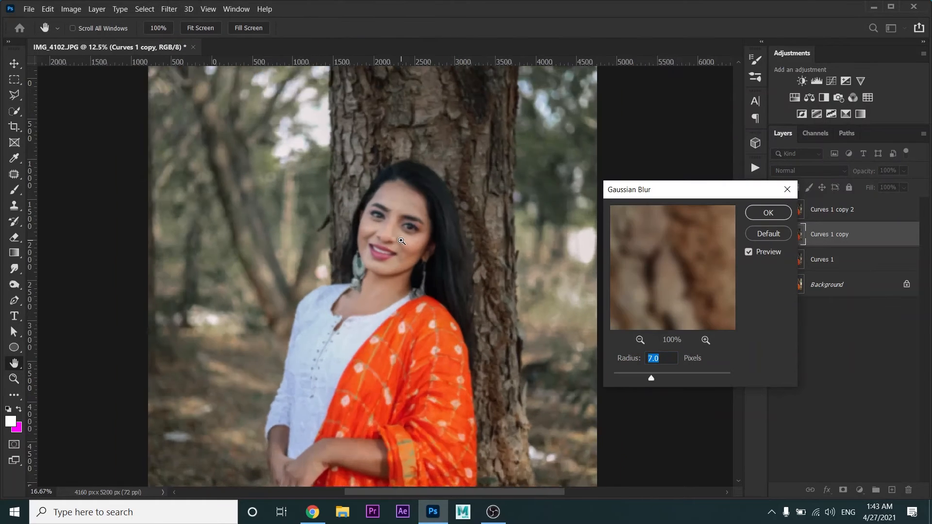
left_click(401, 240, "ctrl")
left_click(401, 241, "ctrl")
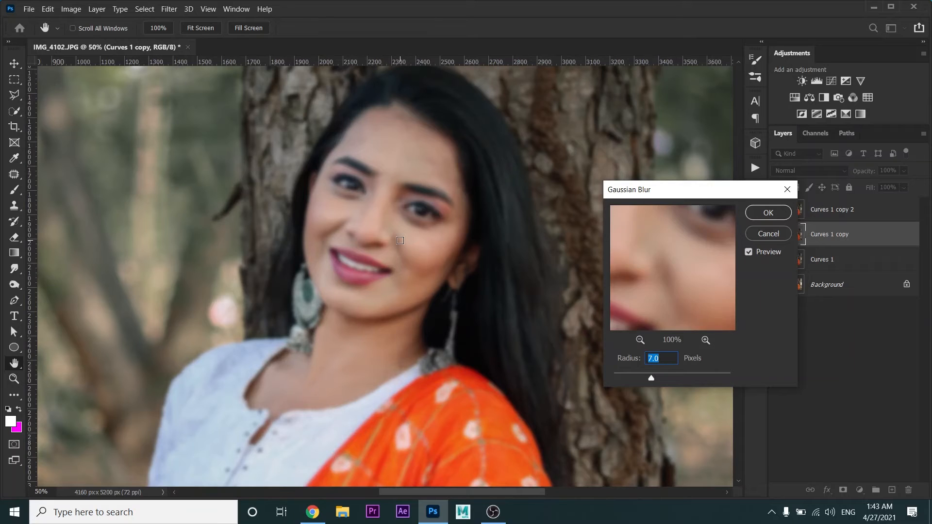
type("4")
key("Return")
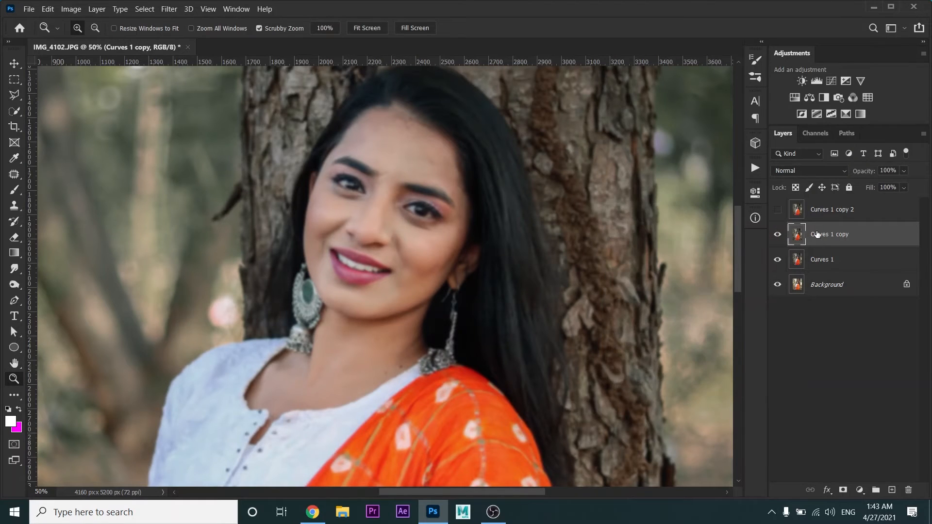
Step: Convert the blurred Curves 1 copy layer to a Smart Object and make the Curves 1 copy 2 layer active and visible
right_click(875, 238)
left_click(757, 157)
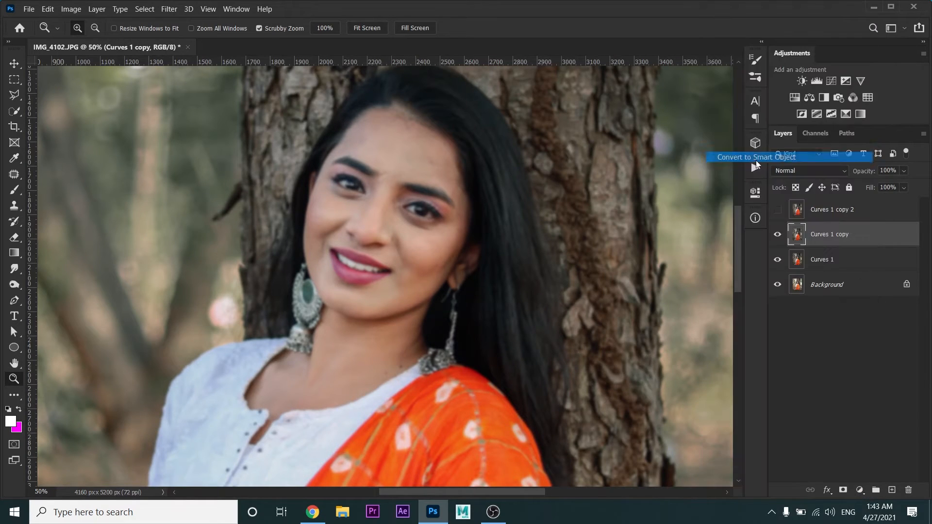
left_click(882, 213)
left_click(777, 210)
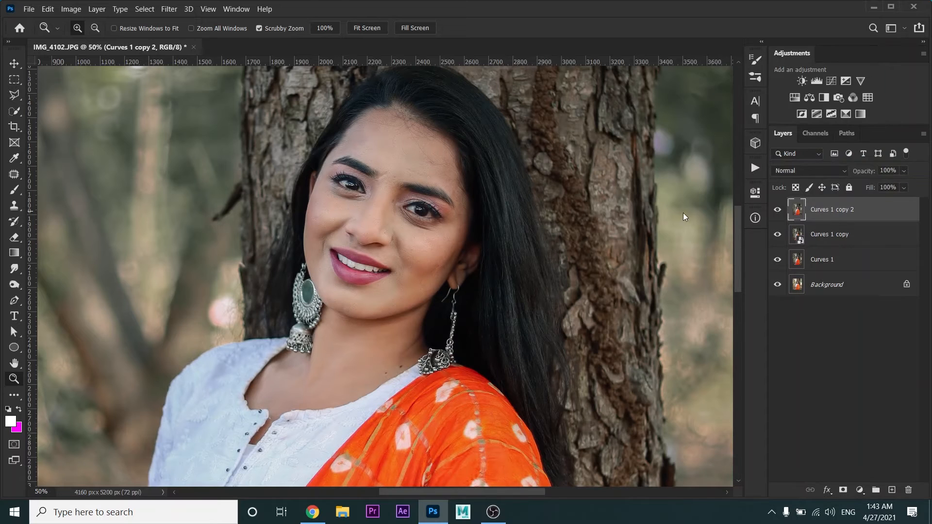
Step: Apply the Curves 1 copy layer's image to Curves 1 copy 2 with Subtract blending and set Curves 1 copy 2 to Linear Light
left_click(65, 9)
left_click(115, 177)
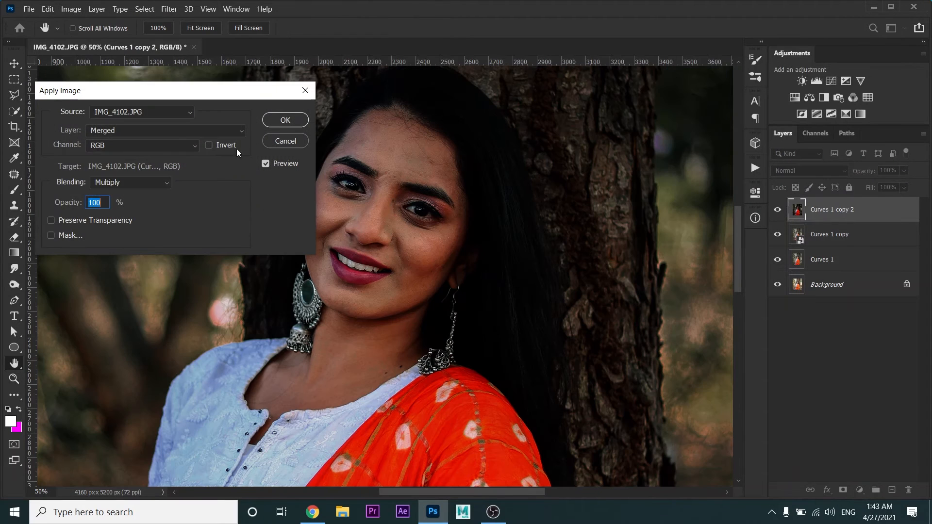
left_click(237, 130)
left_click(111, 174)
left_click(130, 182)
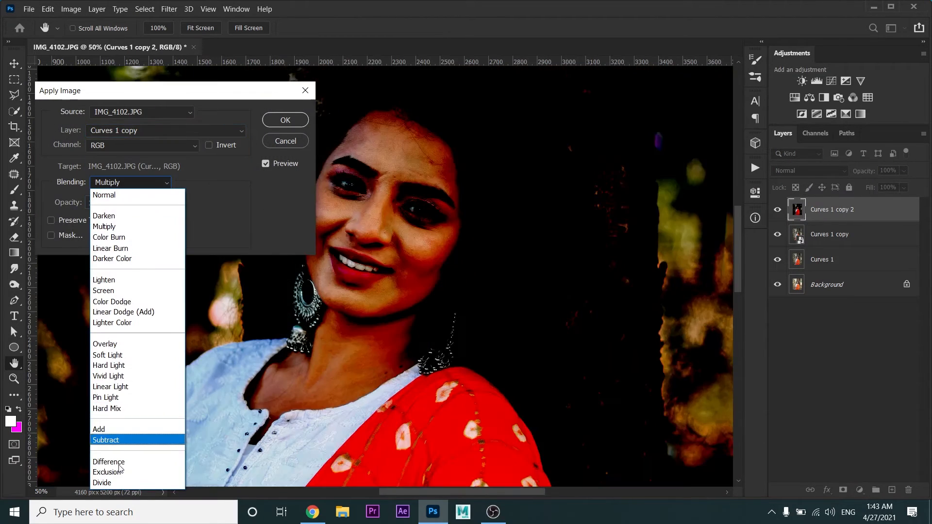
left_click(121, 440)
left_click(281, 124)
key("z")
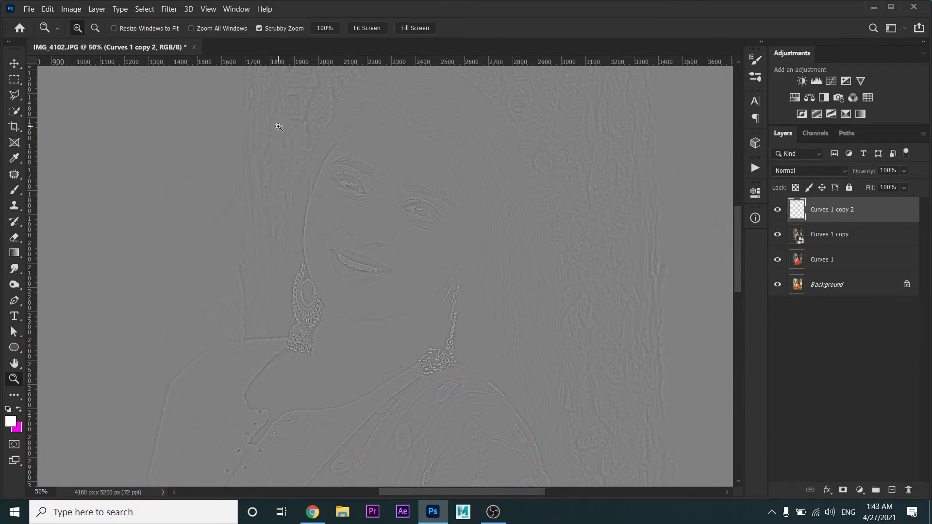
left_click(809, 170)
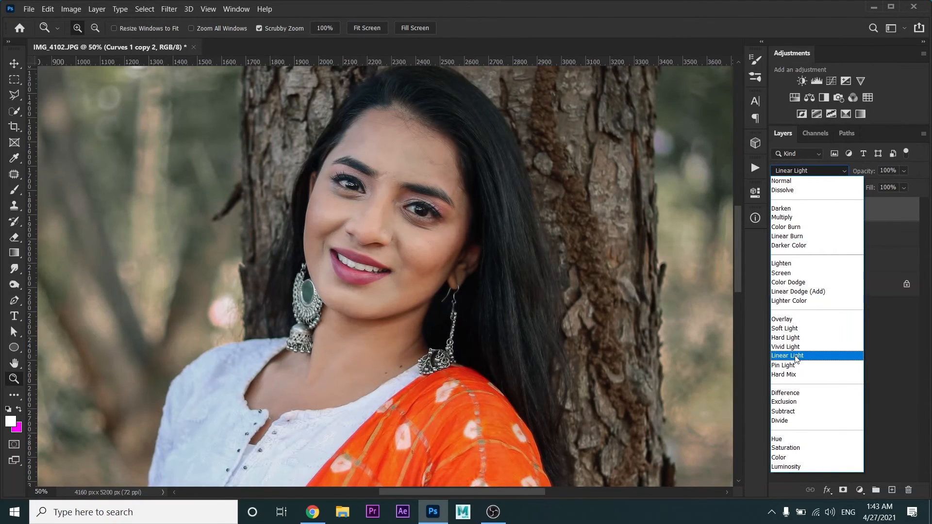
left_click(801, 356)
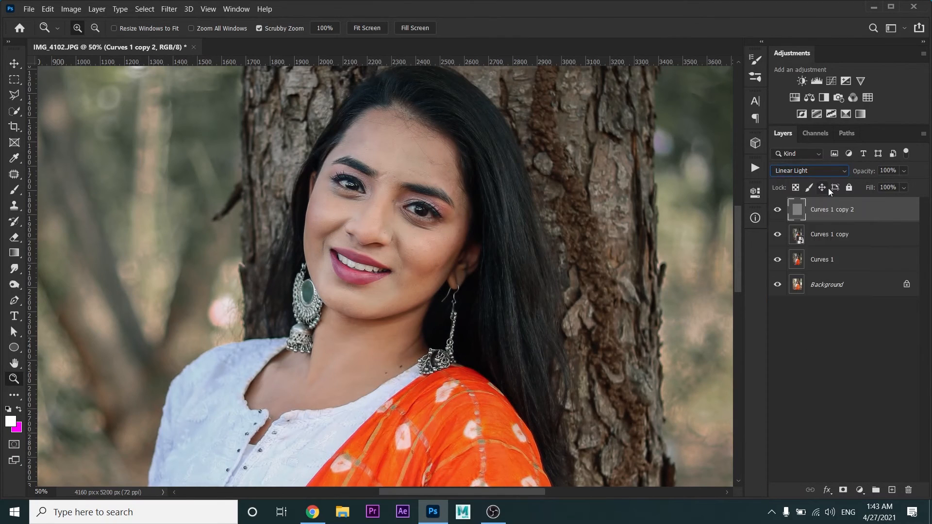
Step: Group the Curves 1 copy and Curves 1 copy 2 layers and keep the group expanded
double_click(848, 235)
left_click(862, 234)
left_click(856, 209, "shift")
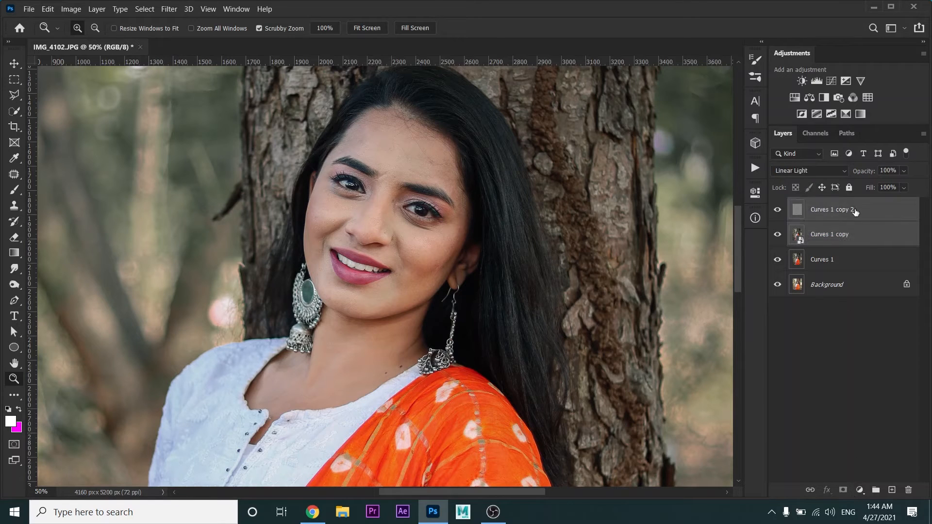
left_click_drag(855, 209, 876, 490)
left_click(791, 205)
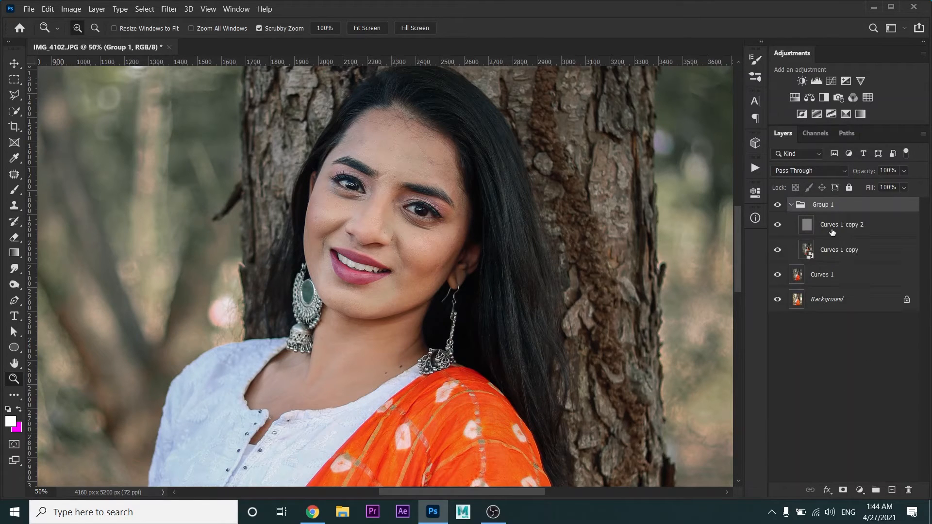
Step: Duplicate the Curves 1 copy layer inside the group and apply a 5-pixel Gaussian Blur to the duplicate
left_click_drag(840, 249, 891, 491)
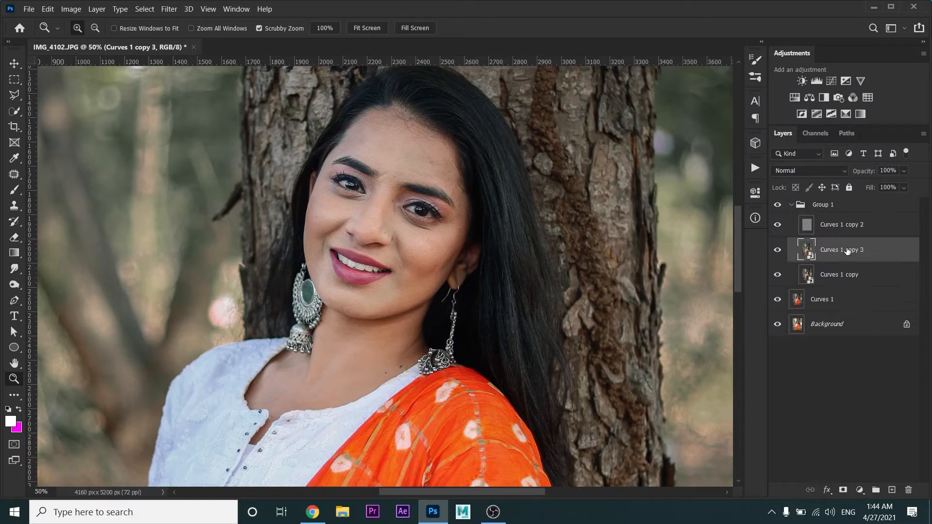
left_click(169, 9)
mouse_move(250, 160)
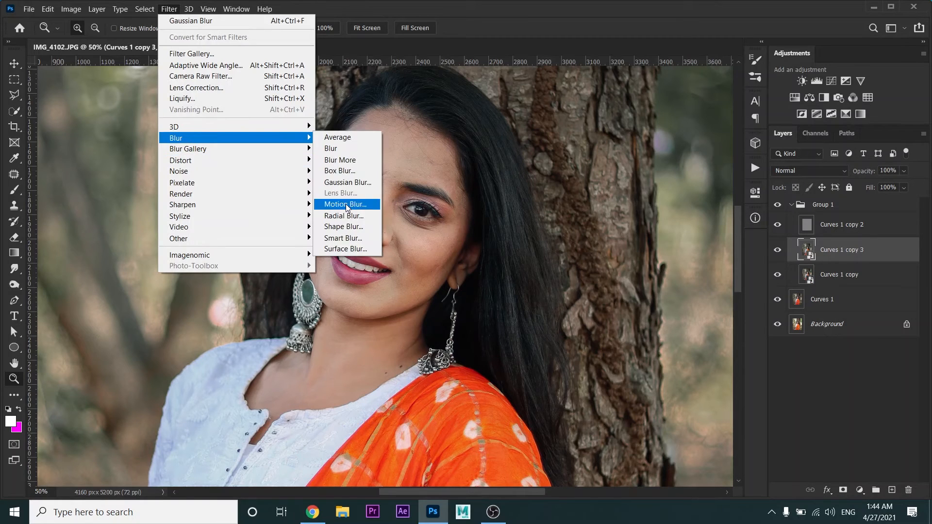
left_click(365, 183)
type("6")
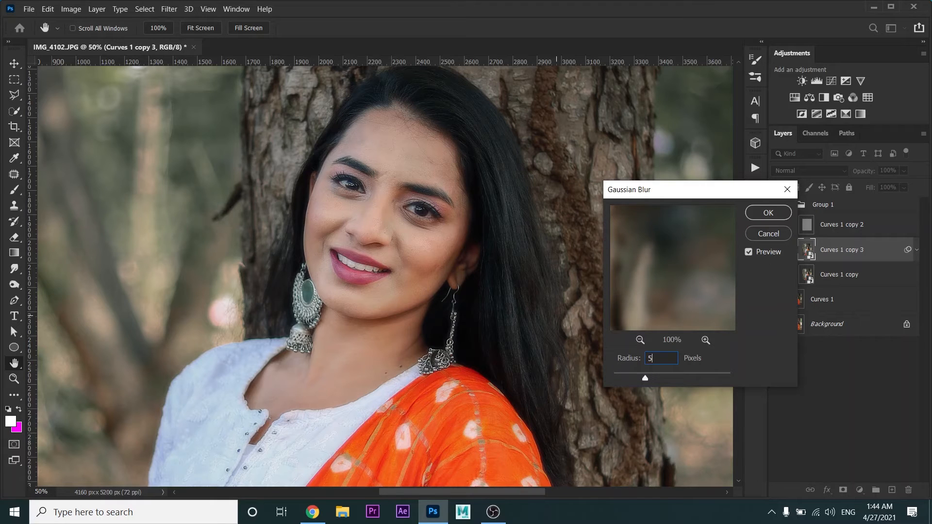
key("Return")
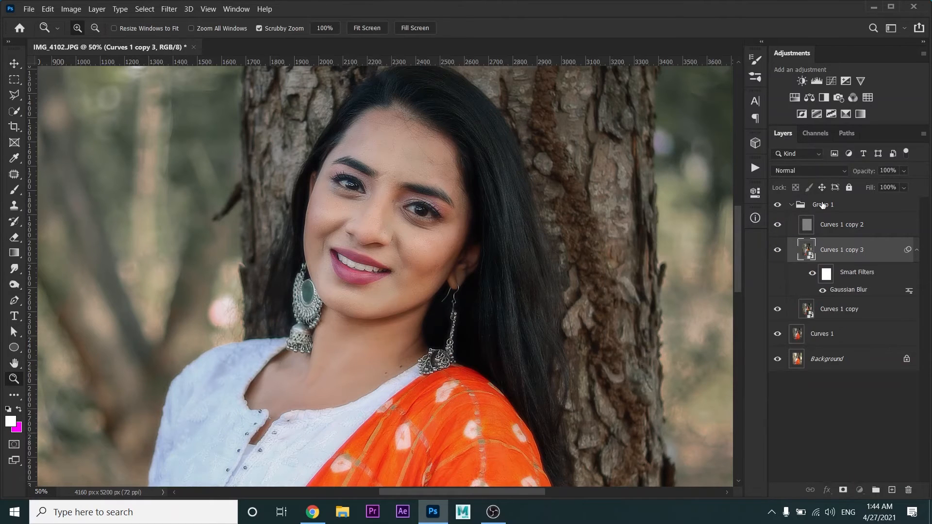
Step: Add a black layer mask to Group 1 and paint white over the facial skin with a size 100 brush
left_click(822, 206)
left_click(843, 491, "alt")
left_click_drag(513, 316, 460, 303)
key("b")
scroll(462, 322, "up", 2, "alt")
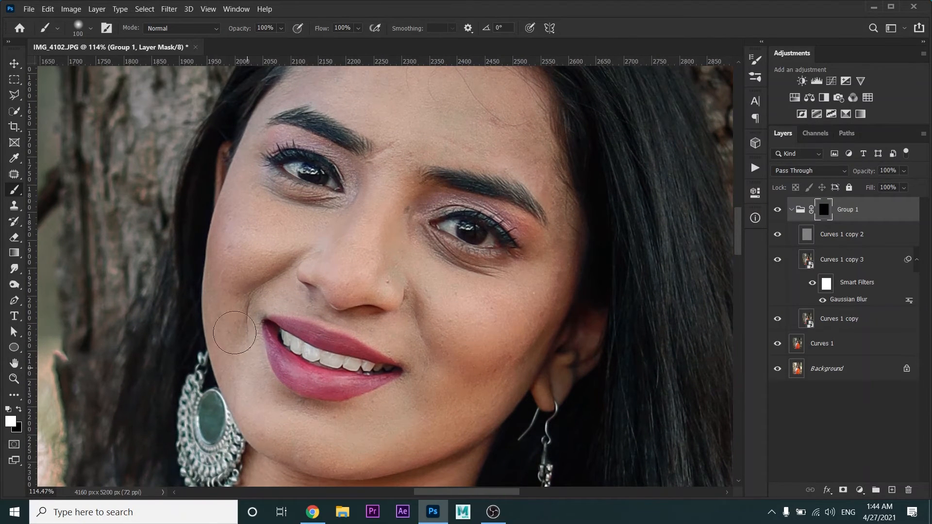
mouse_move(243, 240)
left_mouse_down()
mouse_move(269, 267)
mouse_move(261, 266)
mouse_move(272, 193)
mouse_move(317, 239)
mouse_move(354, 239)
mouse_move(403, 173)
mouse_move(362, 264)
mouse_move(411, 234)
left_mouse_up()
mouse_move(401, 153)
left_mouse_down()
mouse_move(410, 252)
mouse_move(378, 158)
mouse_move(539, 219)
mouse_move(485, 248)
mouse_move(552, 284)
mouse_move(500, 423)
mouse_move(406, 344)
mouse_move(280, 309)
mouse_move(385, 282)
mouse_move(402, 252)
left_mouse_up()
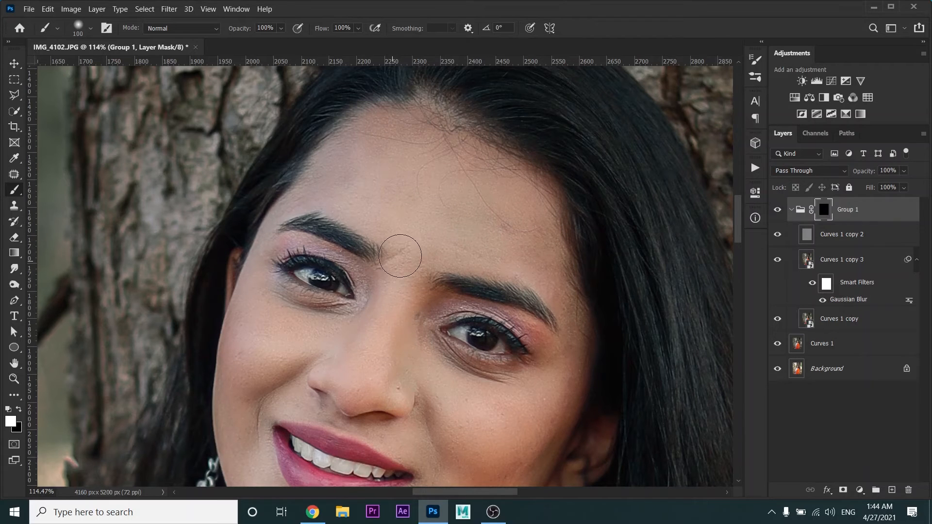
Step: Merge Group 1 with the Curves 1 layer and toggle the merged layer's visibility to compare it with the original photo
scroll(408, 254, "down", 5)
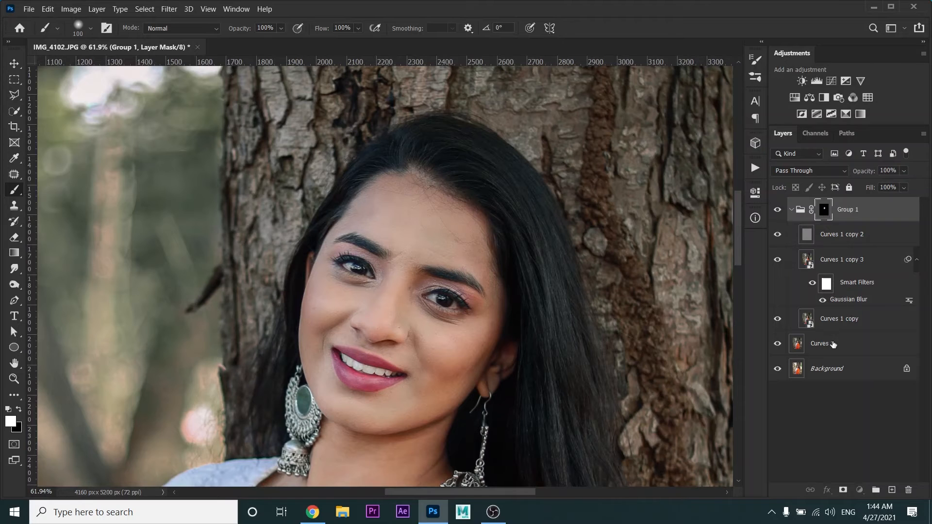
left_click(854, 338, "shift")
right_click(850, 324)
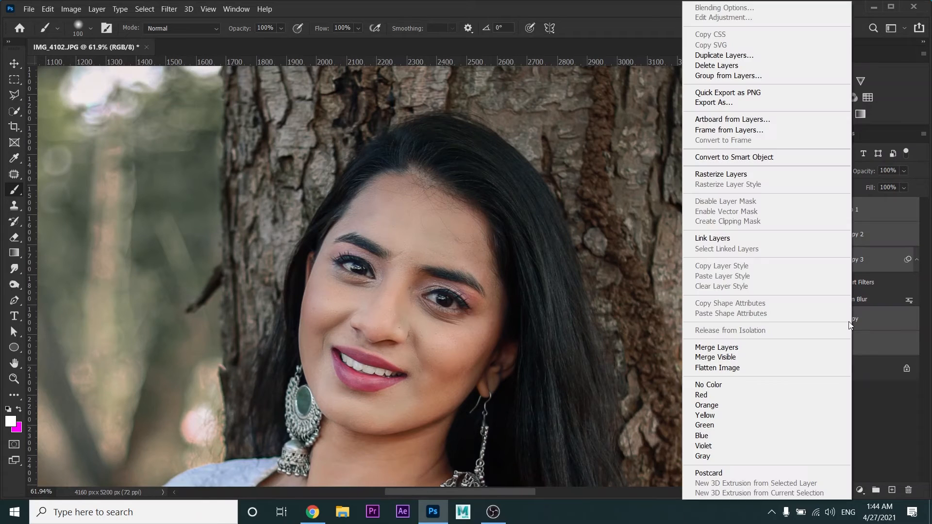
left_click(752, 348)
left_click(777, 209)
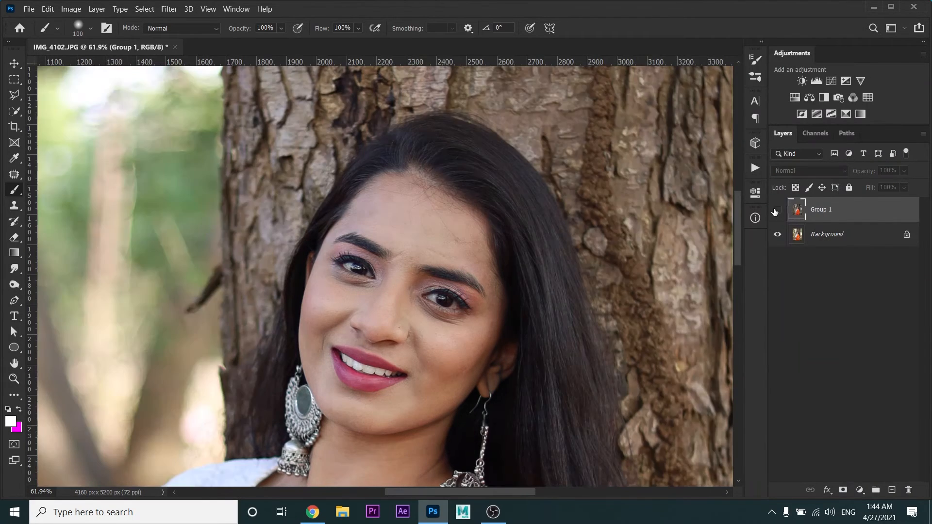
left_click(778, 209)
Step: Duplicate the merged Group 1 layer and give the copy a black layer mask
scroll(458, 317, "up", 5)
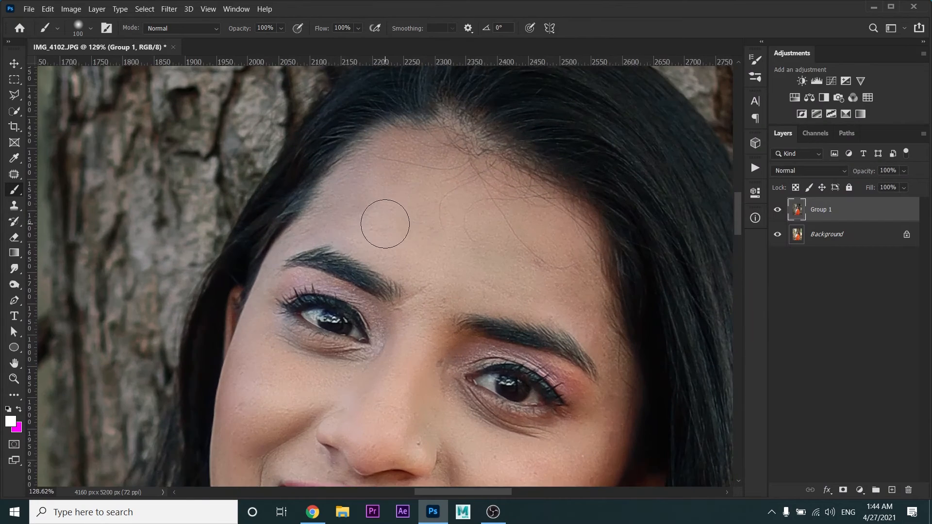
scroll(385, 219, "down", 2)
key("ctrl+j")
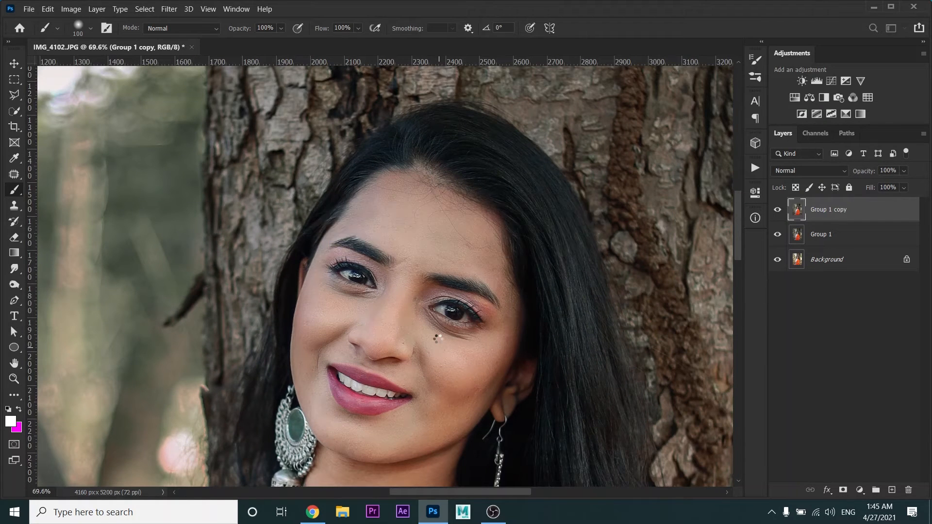
key("ctrl+alt+shift+m")
scroll(456, 369, "up", 2)
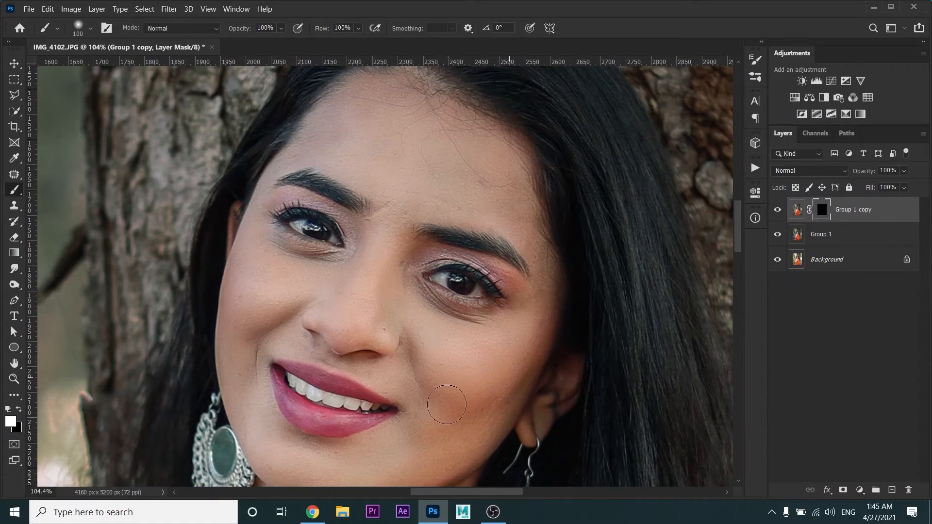
Step: Paint white on the Group 1 copy mask over the cheeks, nose, chin and forehead, reducing the brush size to 80
left_click_drag(443, 409, 546, 341)
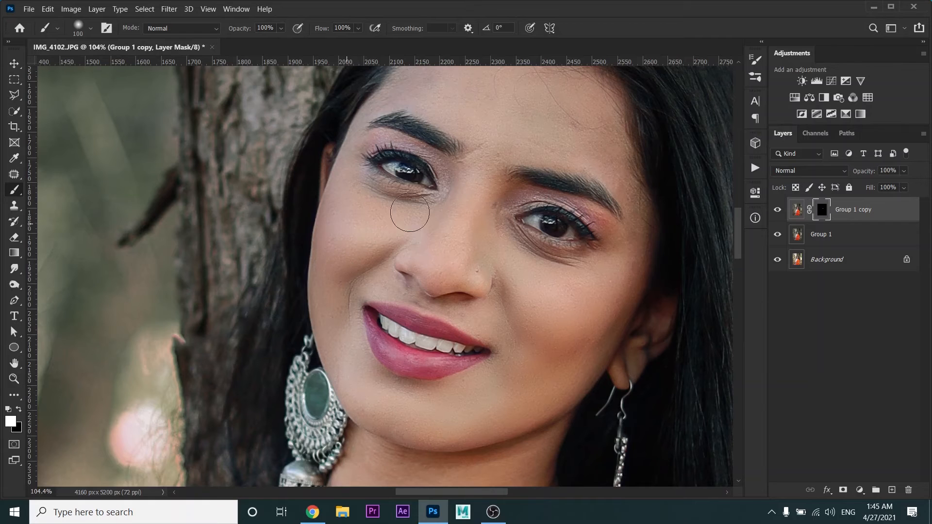
left_click_drag(410, 212, 339, 301)
mouse_move(446, 278)
left_mouse_down()
mouse_move(461, 361)
mouse_move(496, 247)
mouse_move(437, 154)
mouse_move(518, 130)
mouse_move(656, 317)
left_mouse_up()
left_click_drag(517, 252, 495, 288)
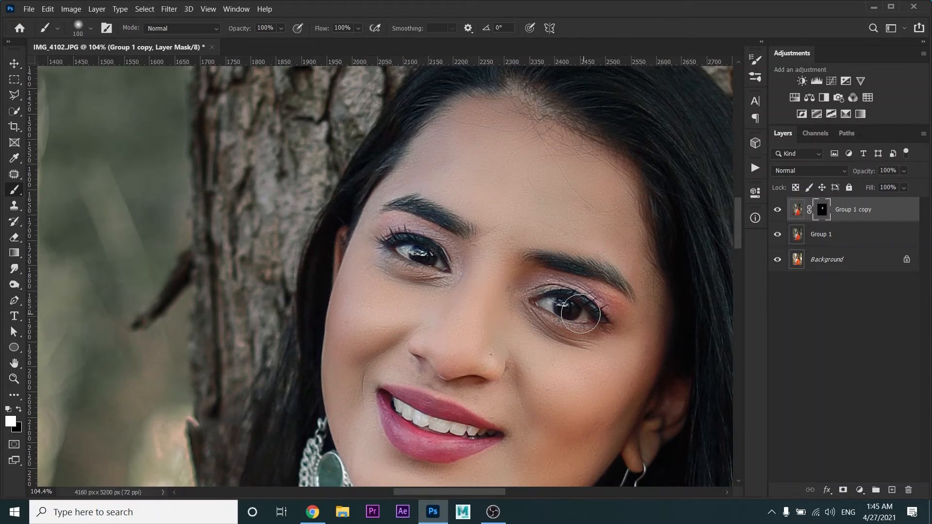
key("bracketleft")
key("bracketleft")
Step: Stamp all visible layers into a new layer on top and hide the Group 1 copy and Group 1 layers
scroll(490, 283, "down", 2)
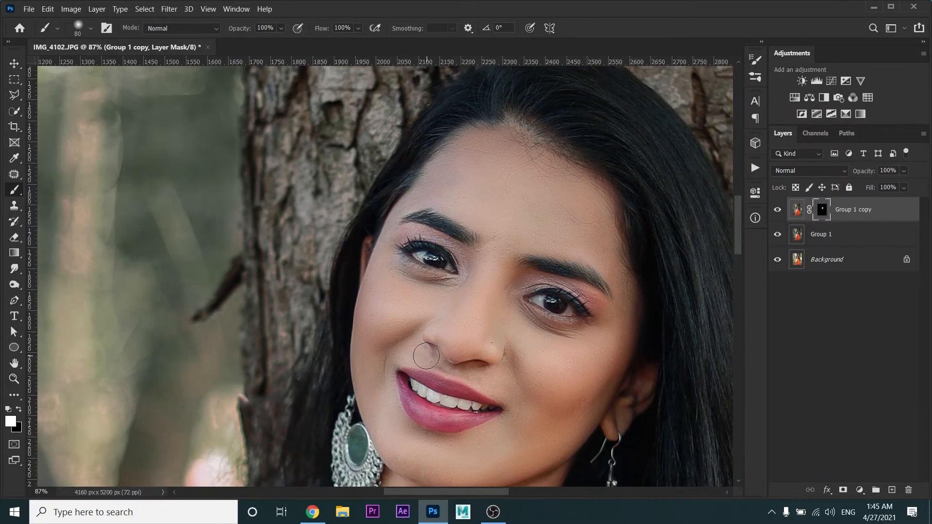
scroll(422, 354, "up", 2)
scroll(597, 413, "down", 2)
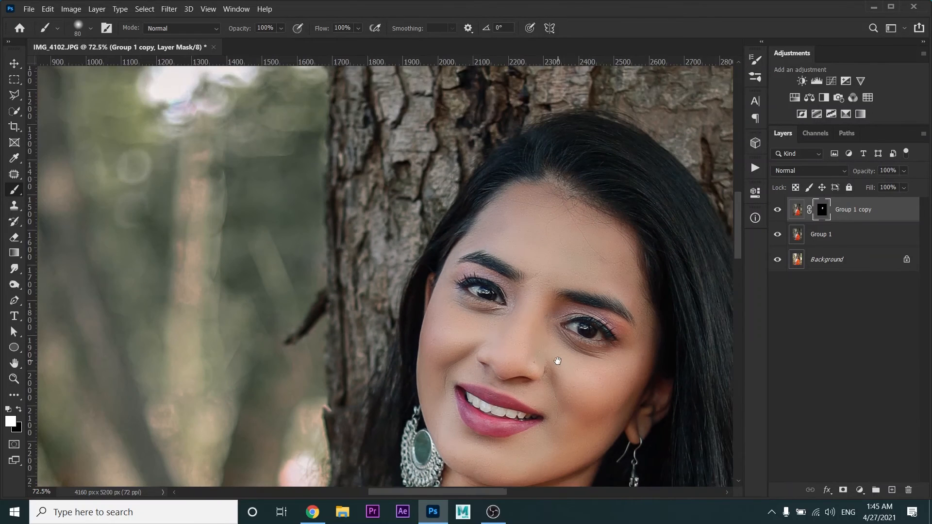
scroll(555, 360, "up", 1)
key("ctrl+shift+alt+e")
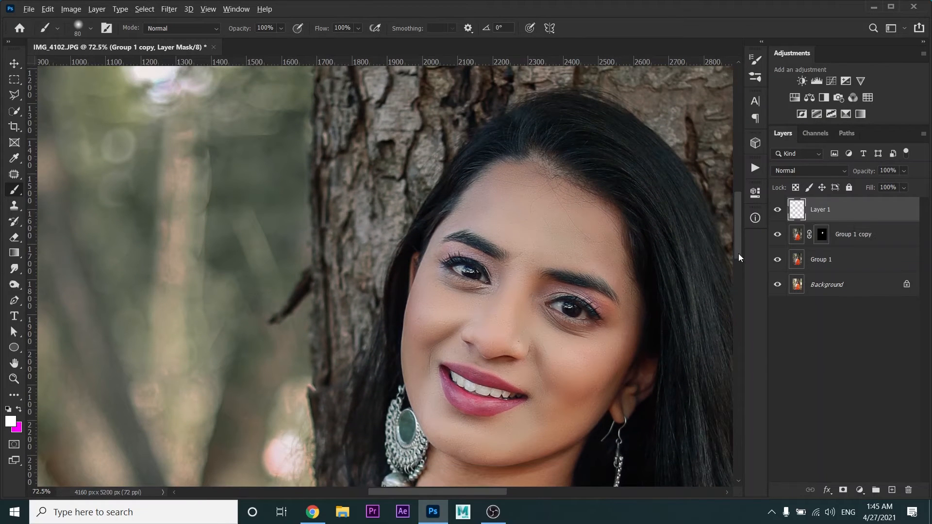
scroll(534, 301, "up", 3)
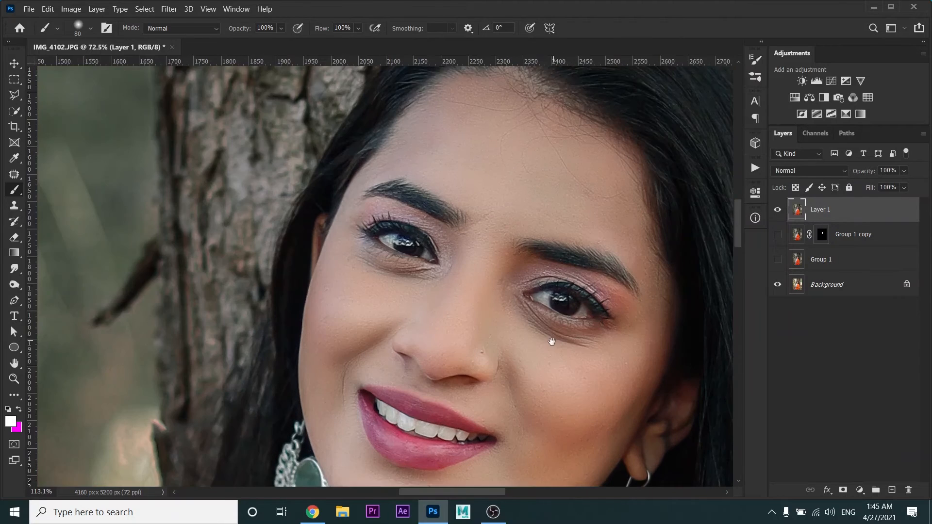
Step: Remove the marks between the eyebrows and on the side of the nose with the Patch tool on Layer 1
key("j")
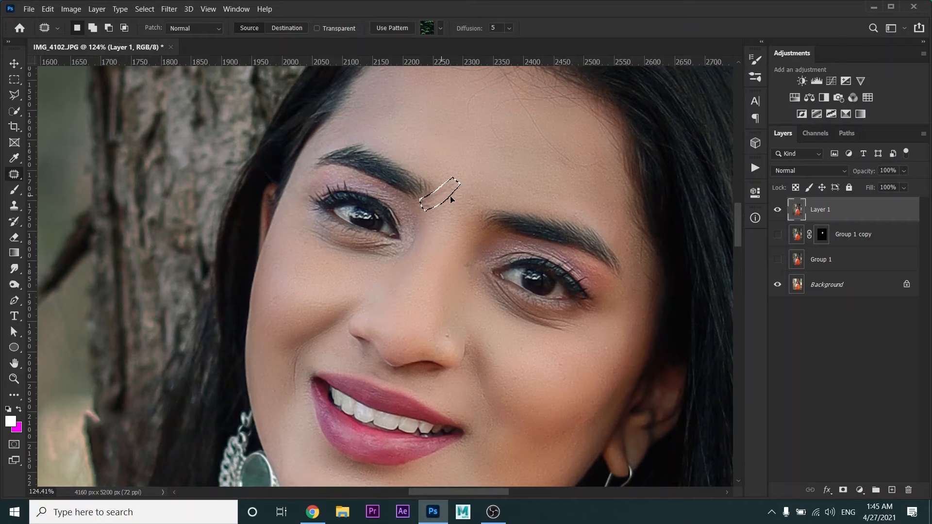
left_click_drag(444, 300, 462, 207)
scroll(461, 208, "up", 1)
left_click_drag(471, 241, 463, 251)
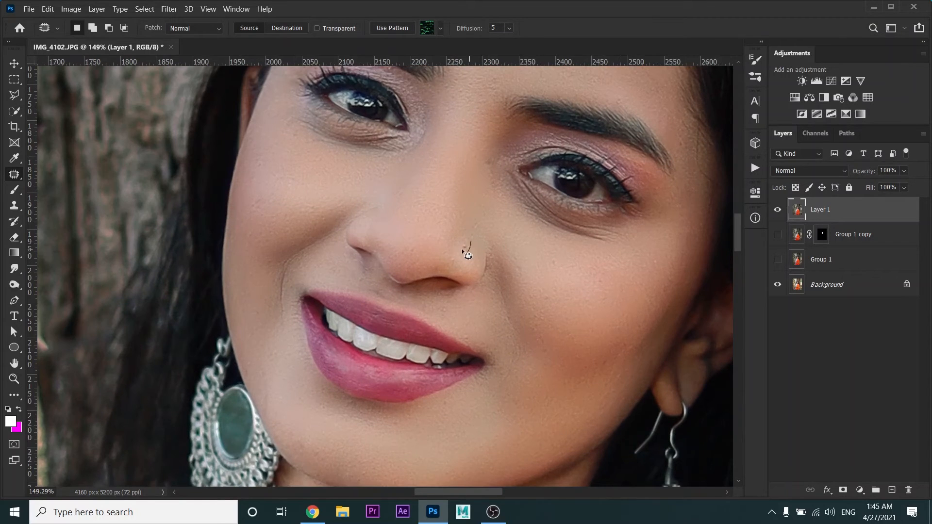
scroll(537, 274, "down", 4)
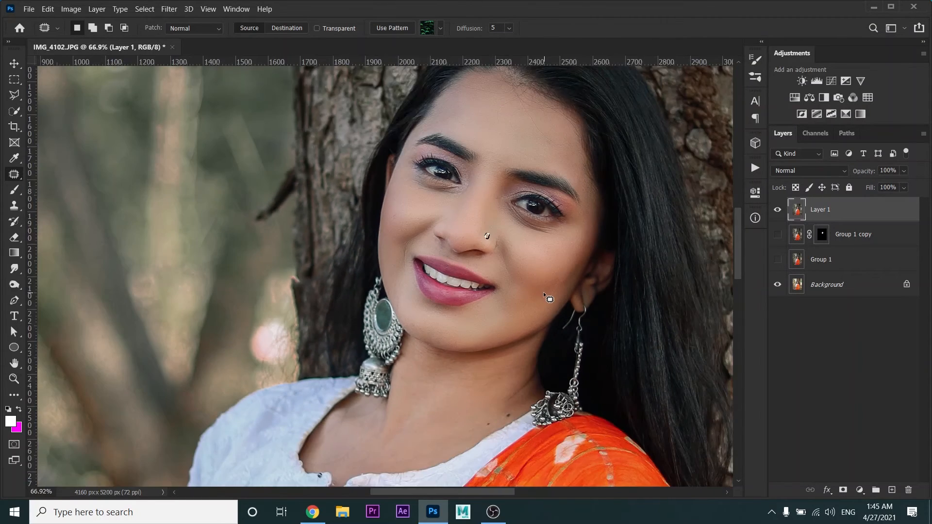
scroll(488, 235, "up", 2)
key("ctrl+d")
Step: Patch the stray hairs on the forehead with clean skin and clear the selection
scroll(491, 233, "down", 3)
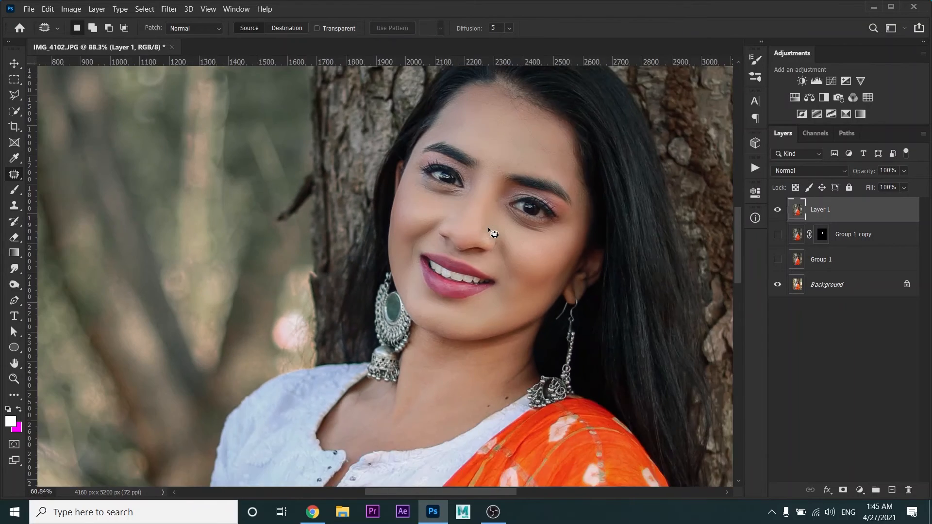
left_click_drag(417, 198, 459, 252)
scroll(458, 249, "up", 4)
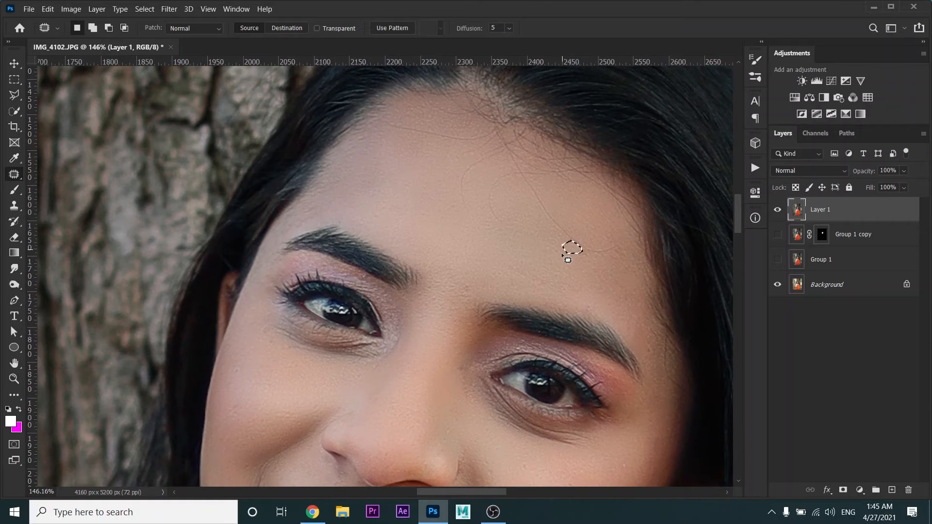
key("ctrl+d")
scroll(485, 262, "down", 3)
scroll(508, 344, "up", 2)
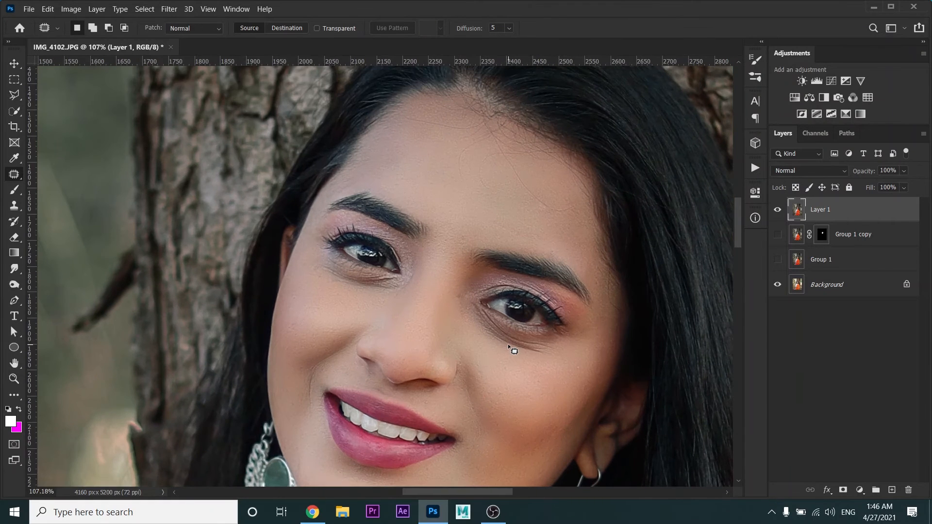
Step: Switch to the Mixer Brush, enlarge it and blend the skin tones on the cheek and forehead of Layer 1
key("b")
key("shift+b")
key("shift+b")
key("shift+b")
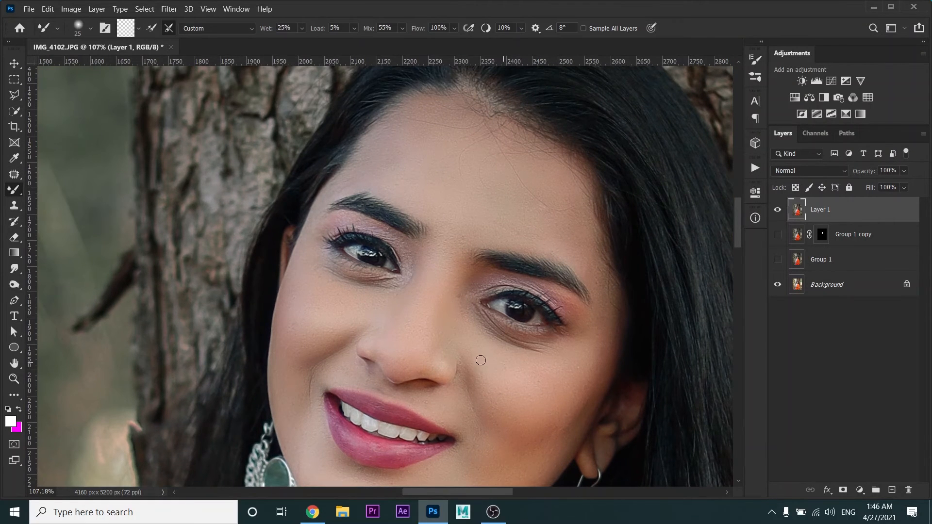
right_click(483, 358)
key("Return")
key("]")
key("]")
key("]")
left_click_drag(557, 380, 534, 383)
key("]")
mouse_move(510, 198)
left_mouse_down()
mouse_move(443, 225)
mouse_move(436, 170)
mouse_move(445, 166)
left_mouse_up()
Step: Resize the Mixer Brush and blend the skin tones along the chin and jawline below the lips on Layer 1
scroll(452, 134, "down", 5)
scroll(411, 388, "up", 5)
scroll(411, 361, "up", 3)
key("[")
key("[")
key("[")
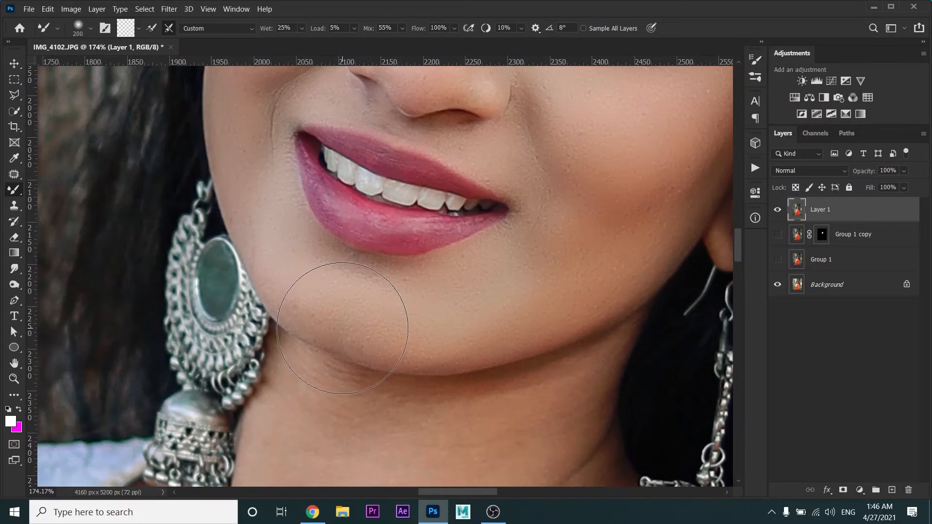
key("bracketright")
key("bracketright")
key("bracketright")
key("bracketright")
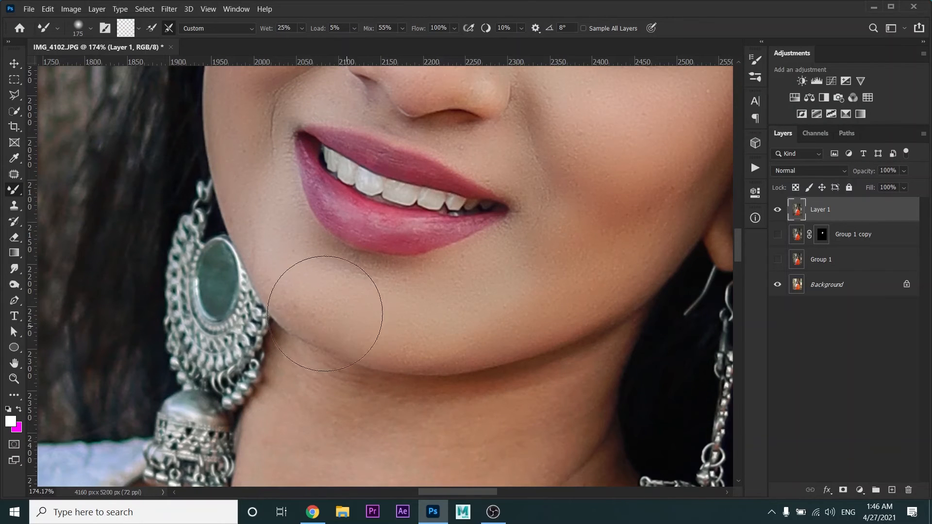
Step: Blend the skin around the mouth and beside the nose with the Mixer Brush, using sizes between 150 and 200
scroll(456, 316, "down", 3)
key("bracketleft")
key("bracketleft")
key("bracketleft")
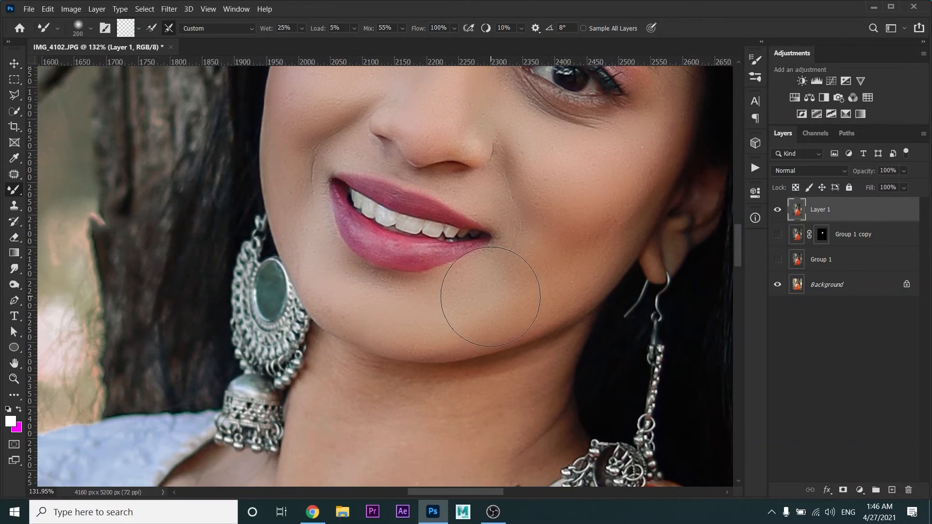
scroll(526, 262, "down", 2)
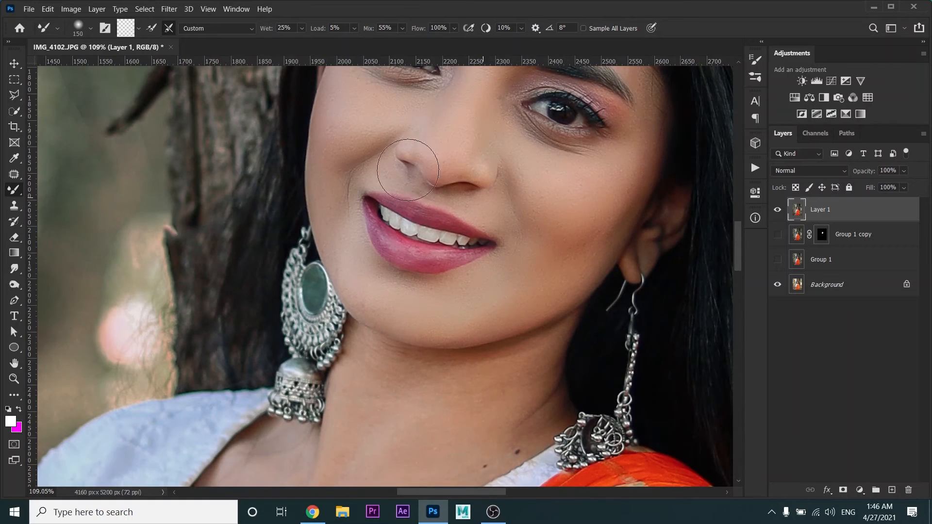
left_click_drag(395, 146, 422, 203)
scroll(413, 189, "down", 2)
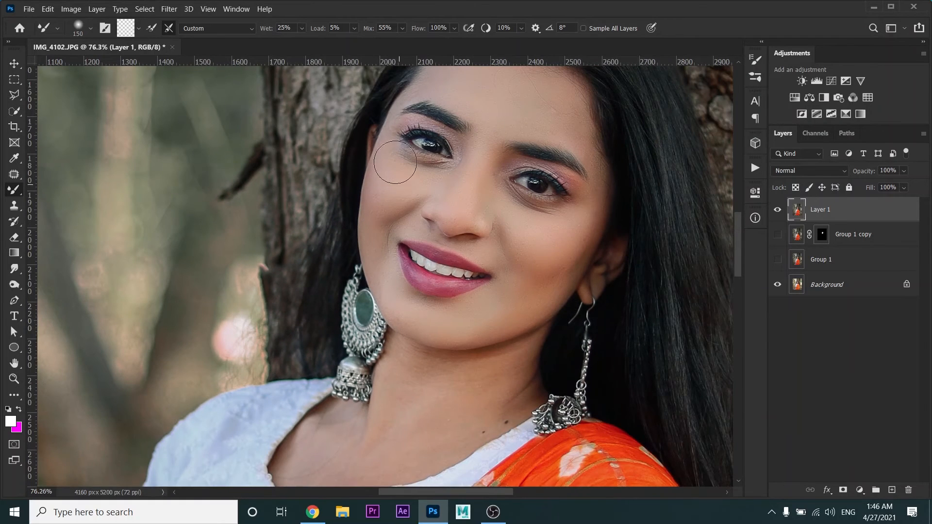
Step: Duplicate Layer 1 twice and select the topmost copy
scroll(392, 167, "down", 1)
key("ctrl+j")
key("ctrl+j")
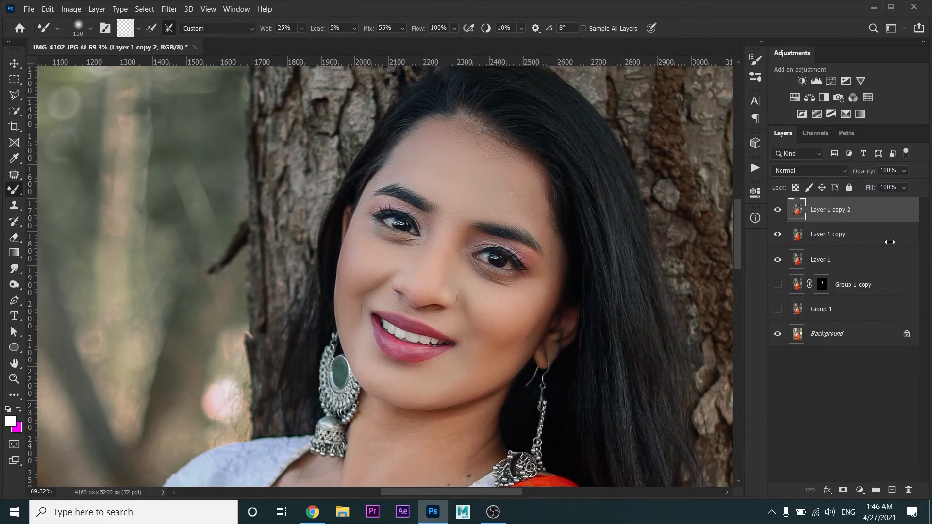
left_click(846, 238)
left_click(847, 210)
Step: Blend Layer 1 copy 2 in Screen mode and split its Underlying Layer black slider to 155 / 255 in Blend If
double_click(864, 217)
left_click(708, 56)
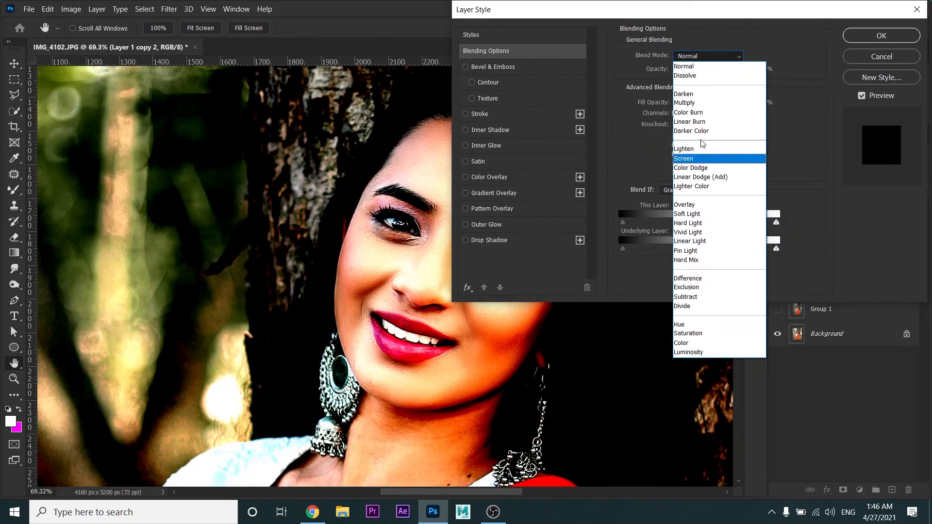
left_click(694, 159)
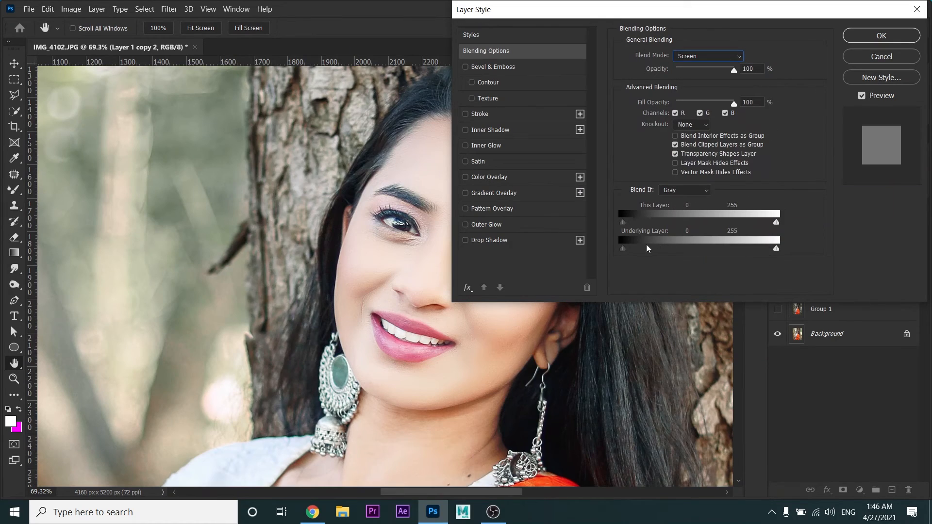
left_click_drag(623, 249, 662, 249)
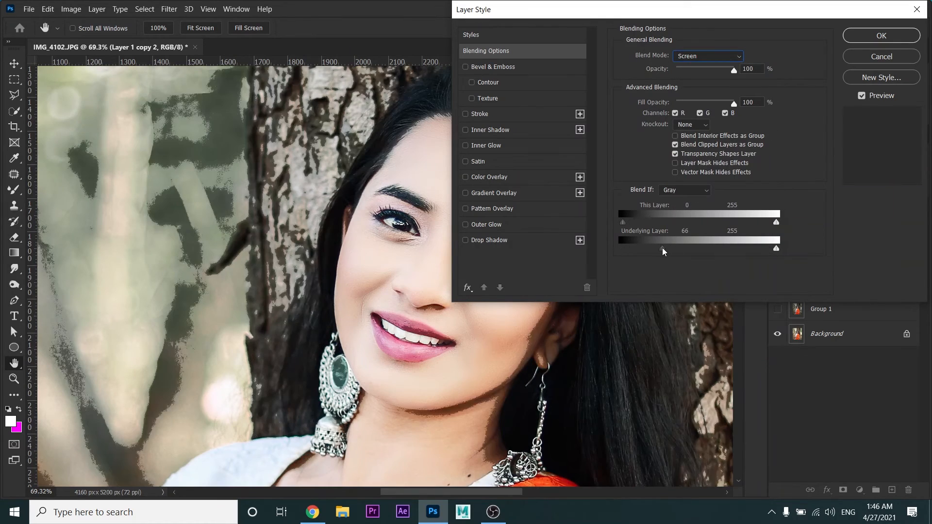
left_click_drag(407, 257, 290, 259)
left_click_drag(663, 249, 777, 249)
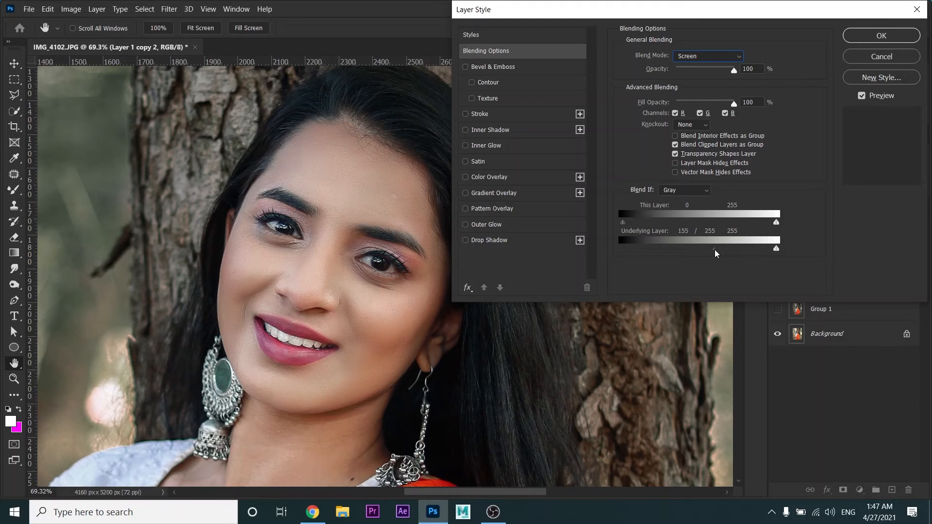
left_click(881, 35)
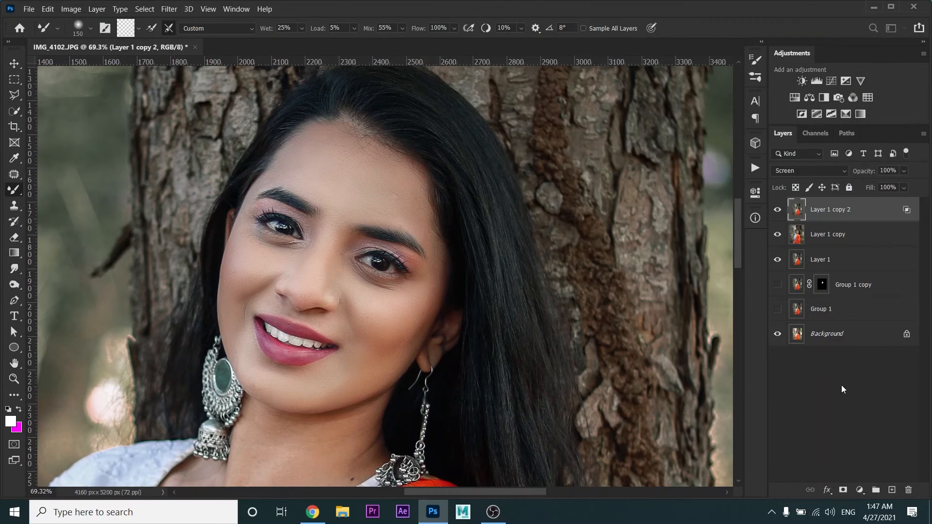
Step: Add a black mask to Layer 1 copy 2 and paint the brightening onto the highlights of the face with the Brush
left_click(844, 489, "alt")
scroll(359, 297, "up", 2)
key("shift+b")
scroll(358, 320, "up", 3)
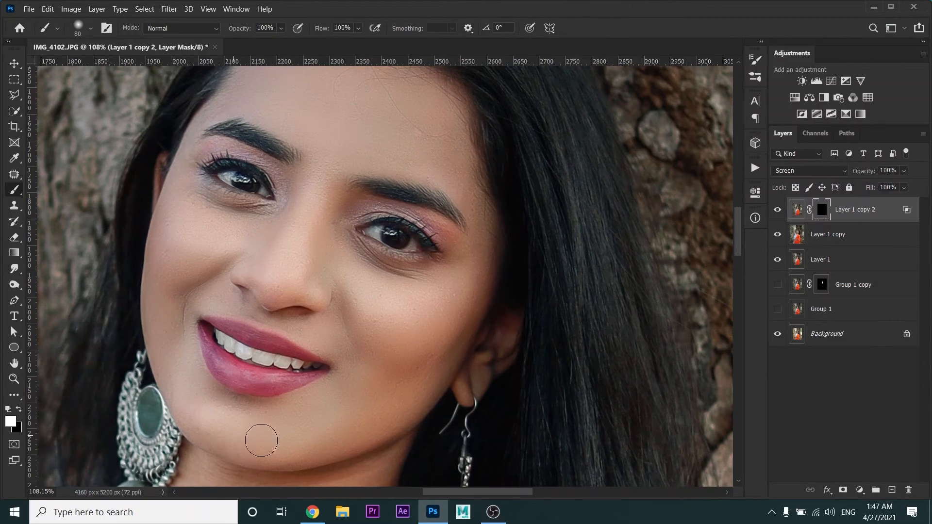
scroll(272, 428, "down", 3)
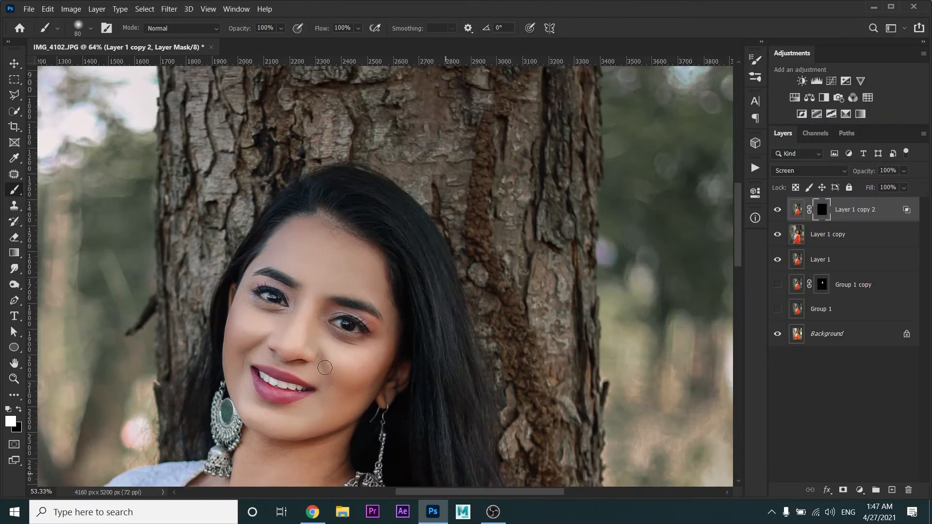
scroll(325, 367, "down", 2)
Step: Blend Layer 1 copy in Multiply mode and split its Underlying Layer white slider to 45 / 110 in Blend If
left_click(882, 238)
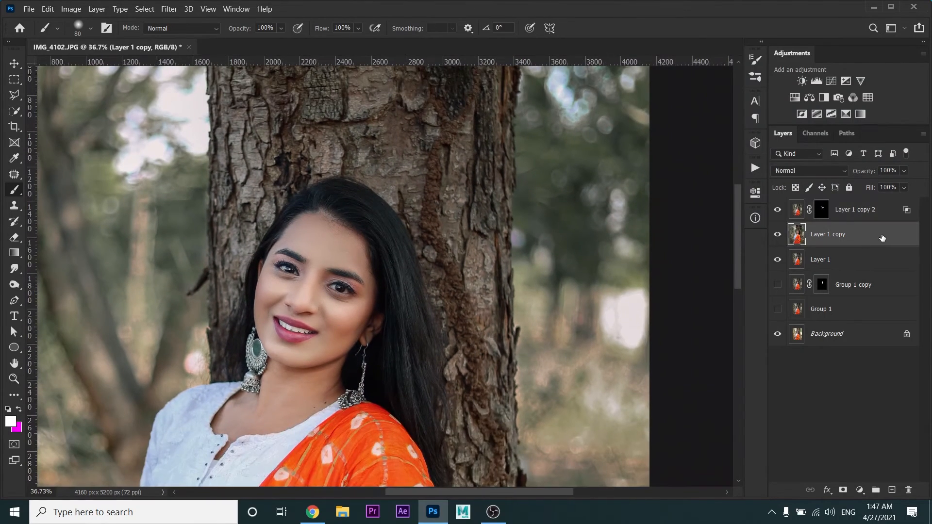
double_click(841, 236)
left_click(707, 55)
left_click(691, 102)
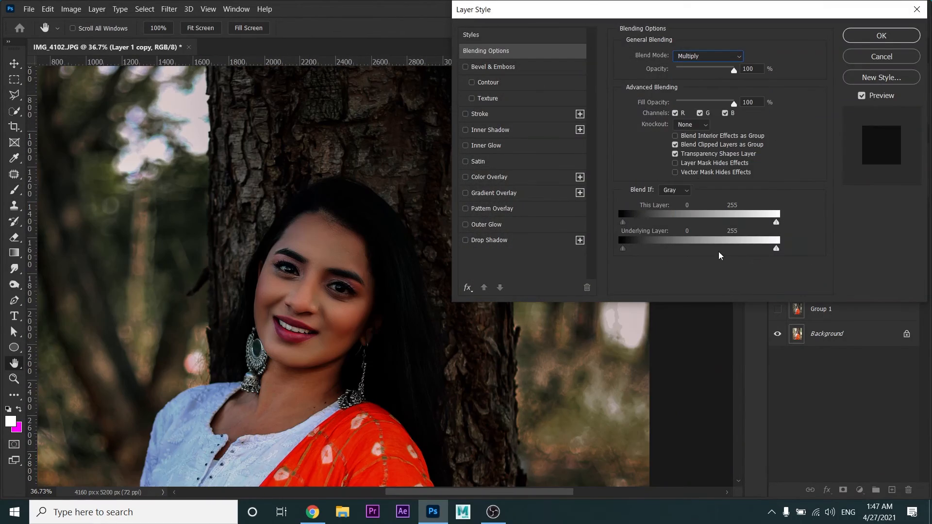
left_click_drag(777, 248, 654, 250)
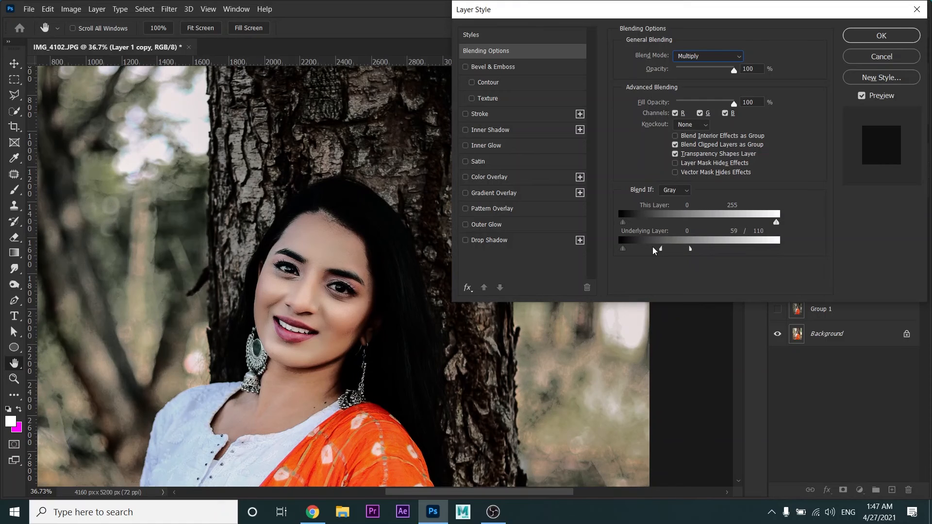
left_click(881, 36)
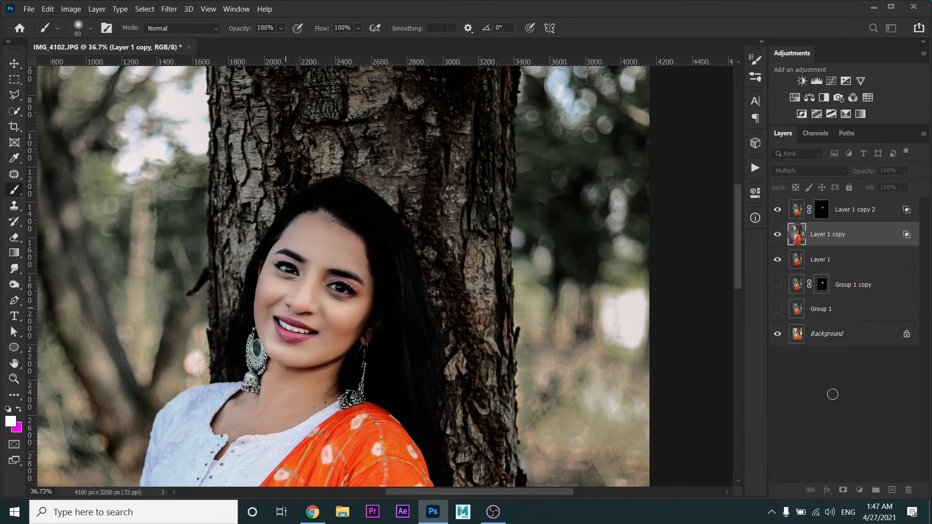
Step: Lower the opacity of Layer 1 copy to 28% and check the effect on the whole photo
type("10")
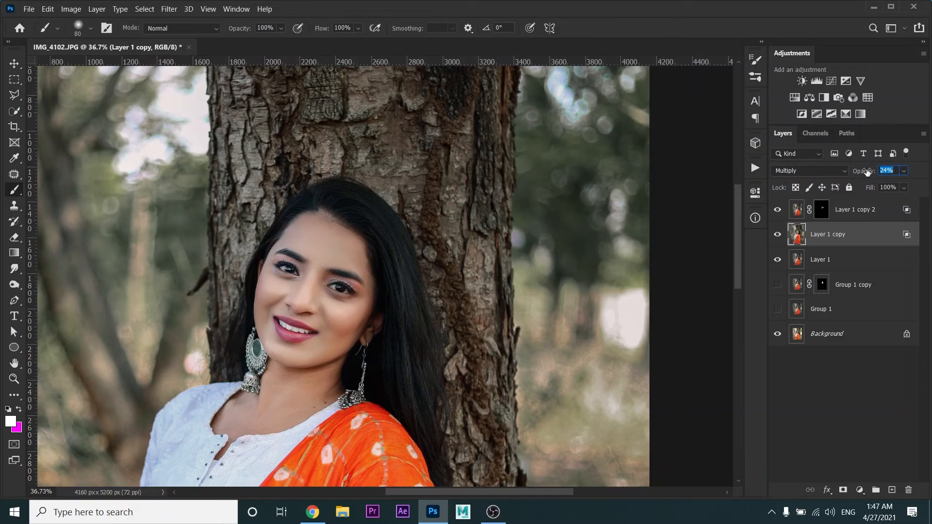
type("z")
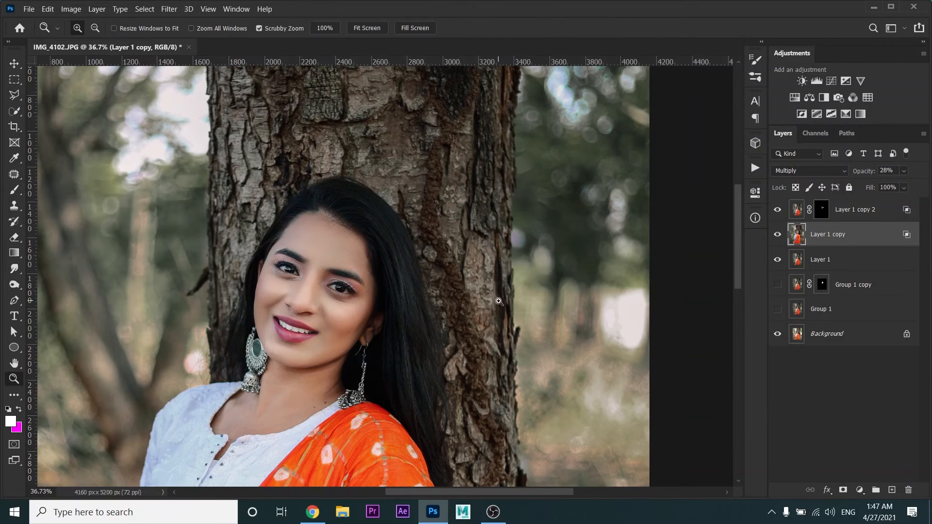
left_click_drag(495, 300, 424, 256)
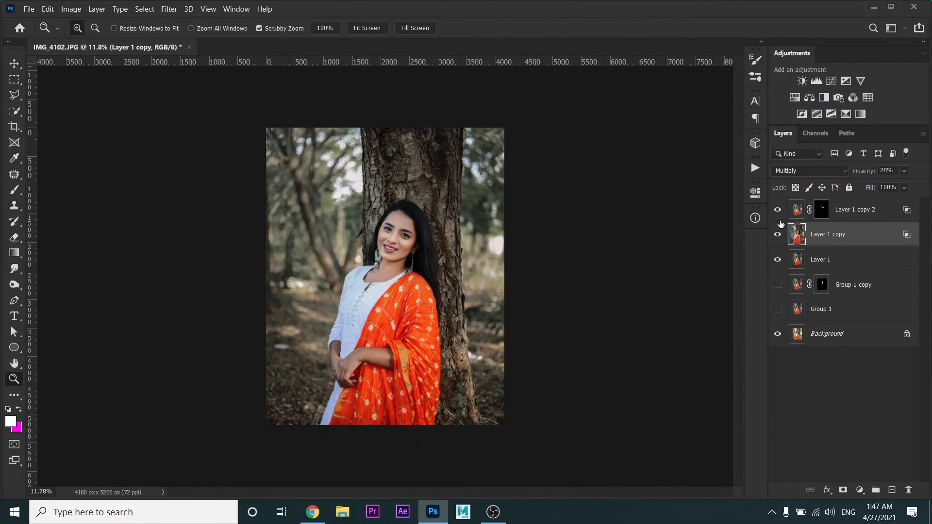
Step: Duplicate Layer 1 copy and raise the duplicate's opacity to 100%
key("ctrl+j")
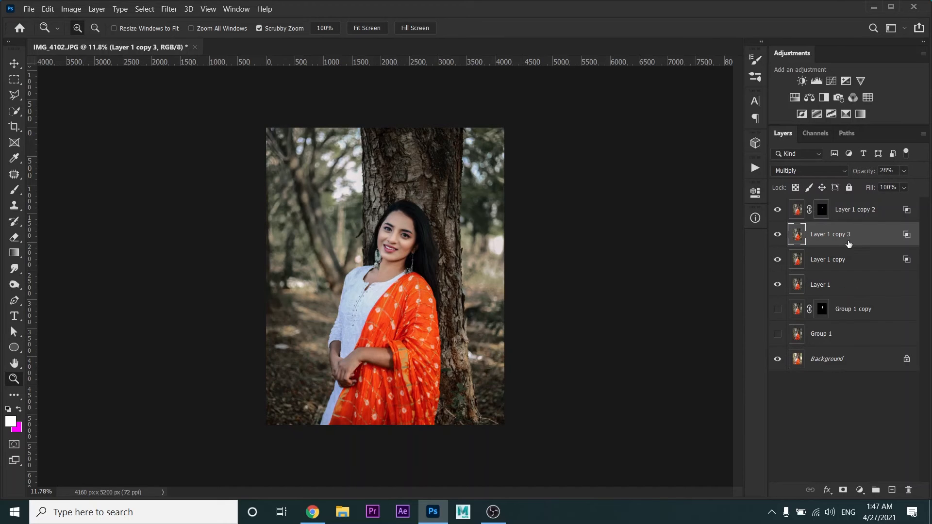
left_click_drag(379, 270, 525, 270)
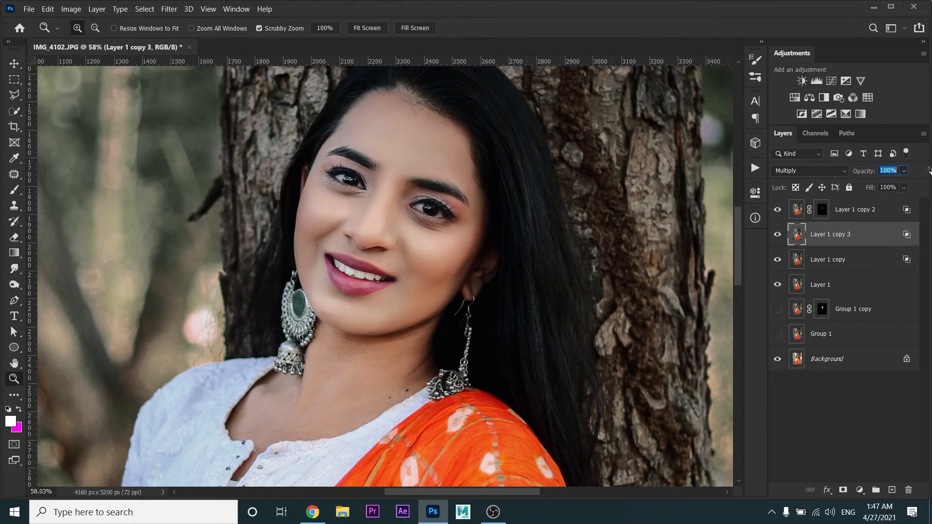
left_click_drag(930, 170, 931, 171)
Step: Readjust the Blend If range of Layer 1 copy 3, spreading the Underlying Layer white slider halves apart with the lower half at 24
double_click(910, 239)
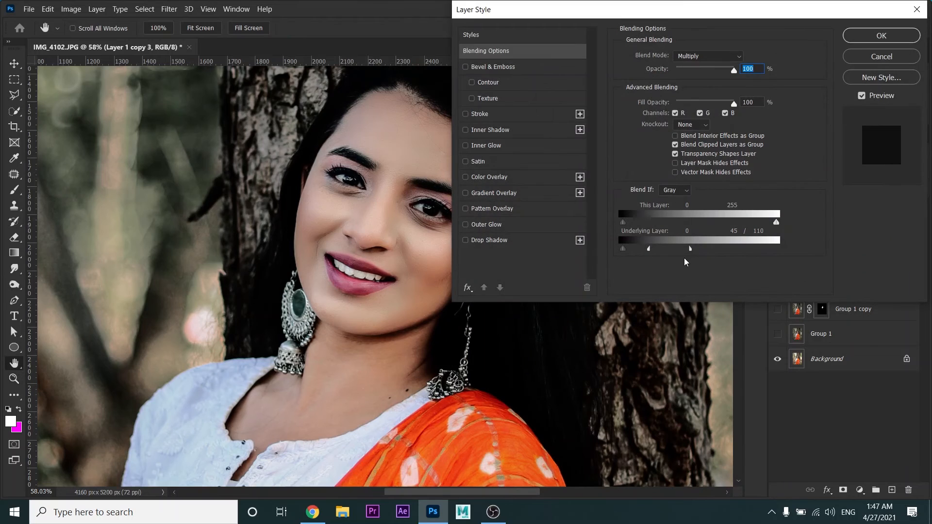
left_click_drag(692, 251, 711, 250)
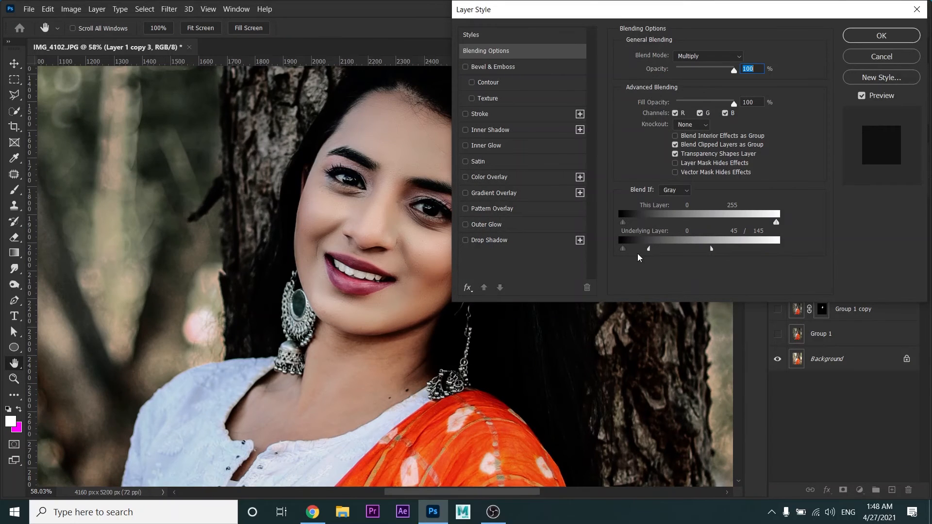
left_click_drag(649, 249, 534, 249)
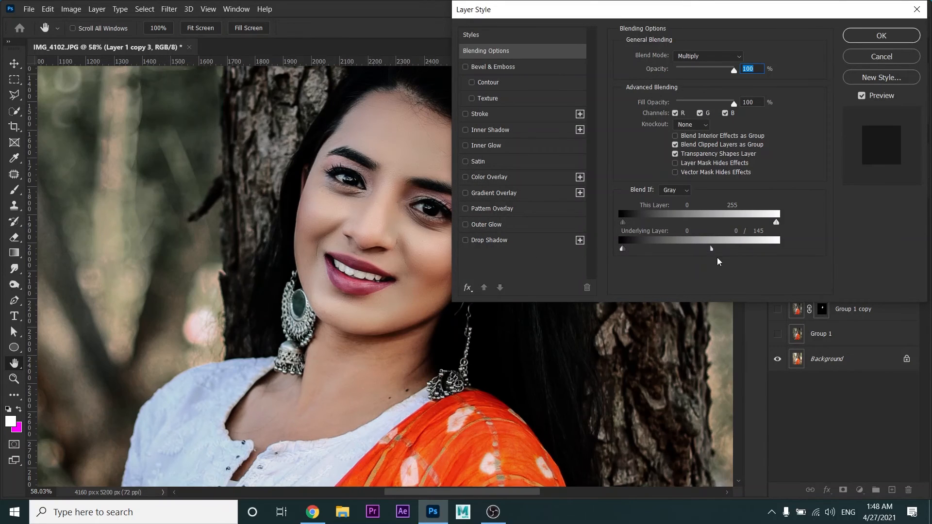
left_click_drag(754, 252, 711, 251)
left_click_drag(625, 254, 732, 258)
left_click_drag(346, 286, 271, 276)
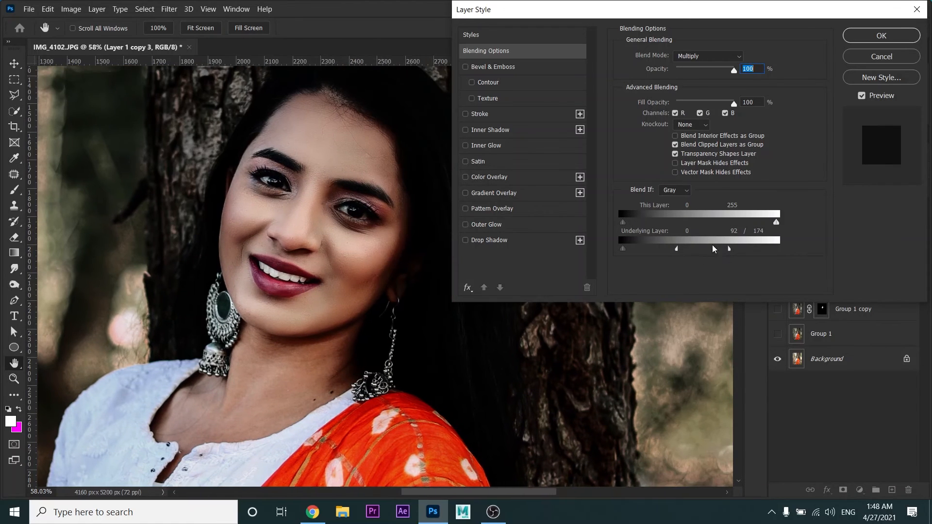
left_click_drag(678, 252, 659, 251)
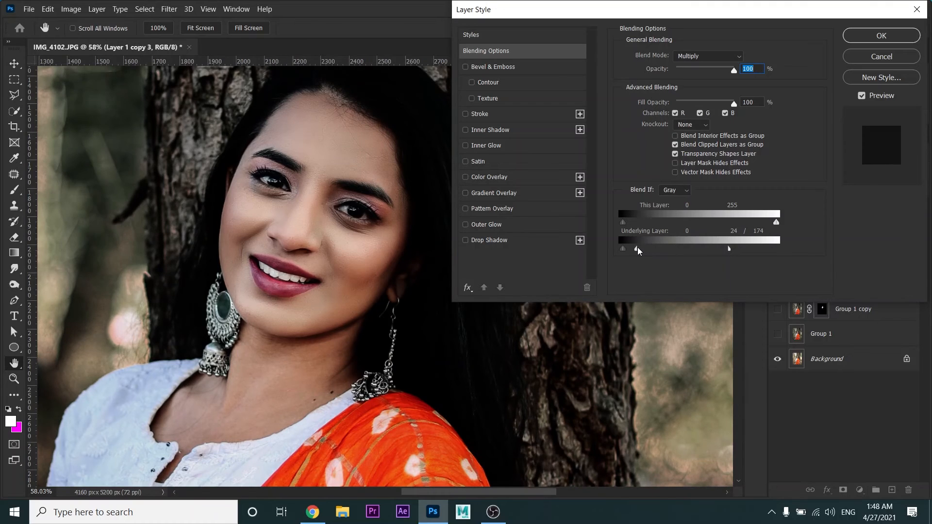
left_click_drag(731, 257, 706, 250)
left_click(881, 35)
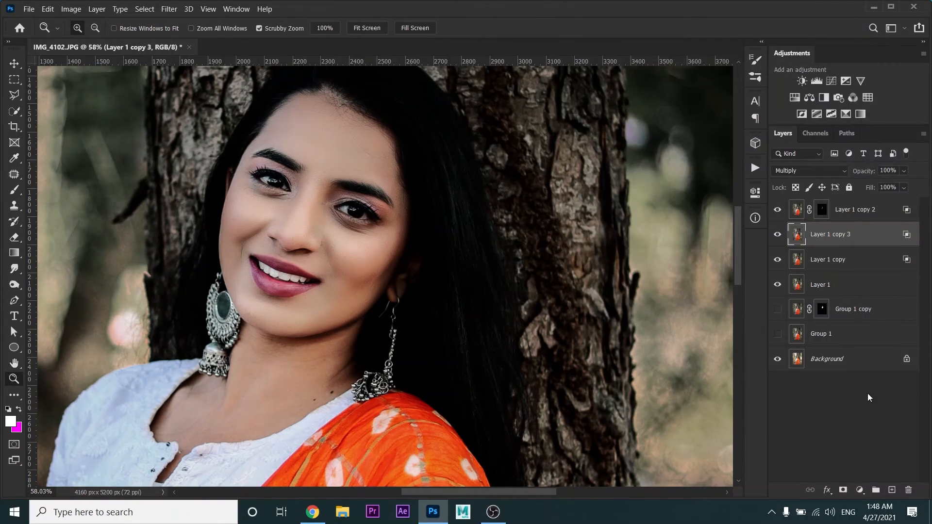
Step: Add a black mask to Layer 1 copy 3 and paint the darkening onto the shadow areas of the face with the Brush
left_click(822, 234)
left_click(369, 257)
key("b")
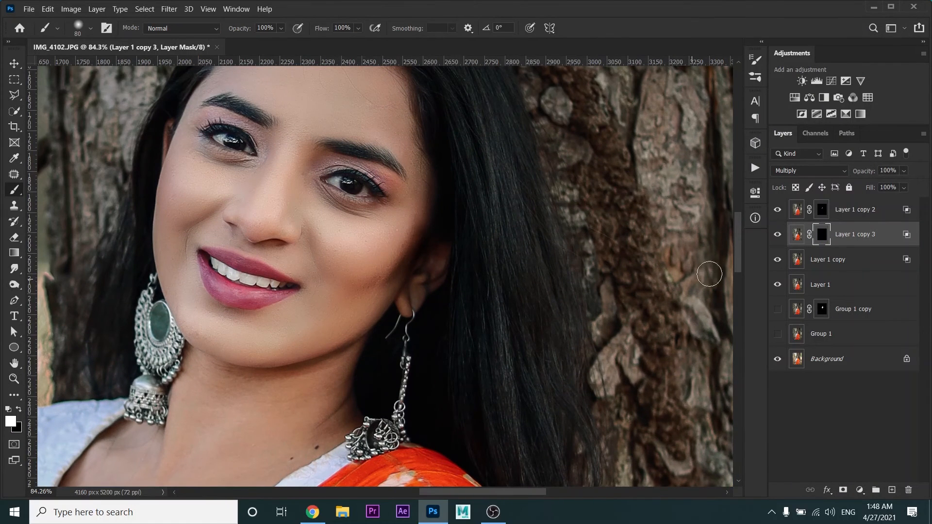
Step: Reduce the opacity of Layer 1 copy 3 to 27%, comparing the face with the layer hidden and shown
left_click_drag(867, 171, 865, 172)
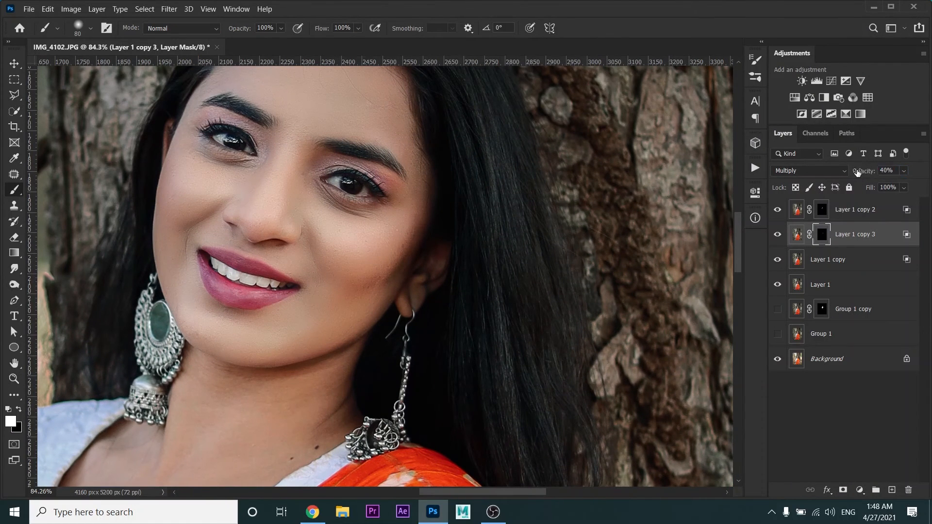
scroll(447, 259, "down", 5)
scroll(407, 265, "up", 3)
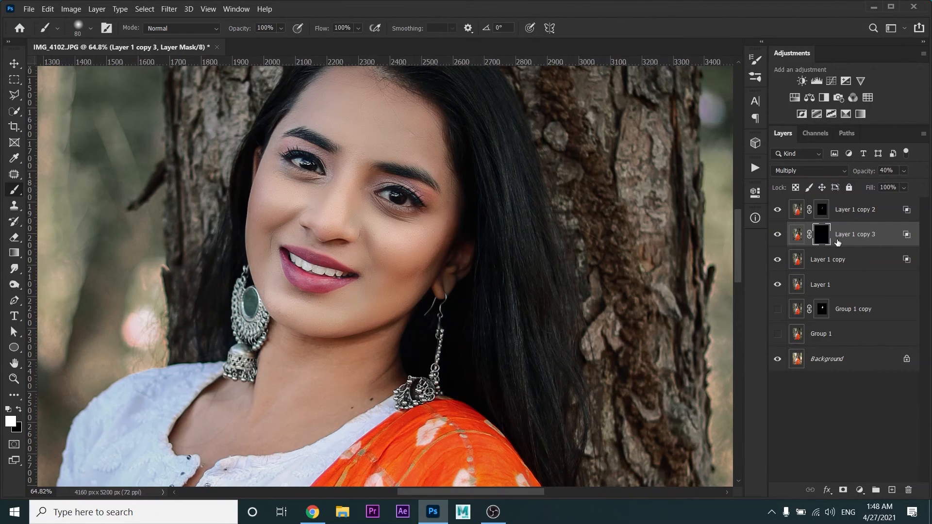
left_click(778, 236)
left_click(779, 235)
left_click(779, 236)
left_click(779, 236)
scroll(257, 273, "down", 8)
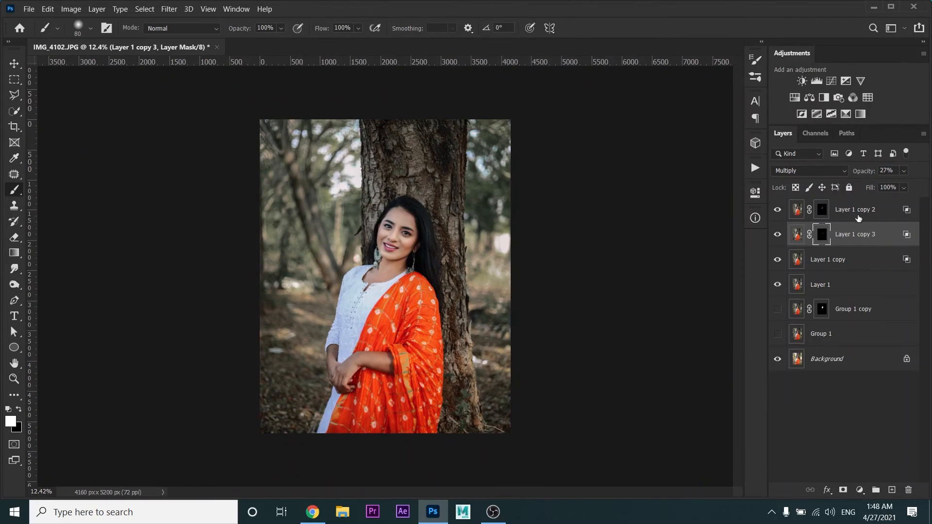
Step: Merge all layers from Layer 1 copy 2 down to Group 1 into one layer above the Background
left_click(858, 218)
left_click(850, 334, "shift")
right_click(851, 334)
left_click(716, 344)
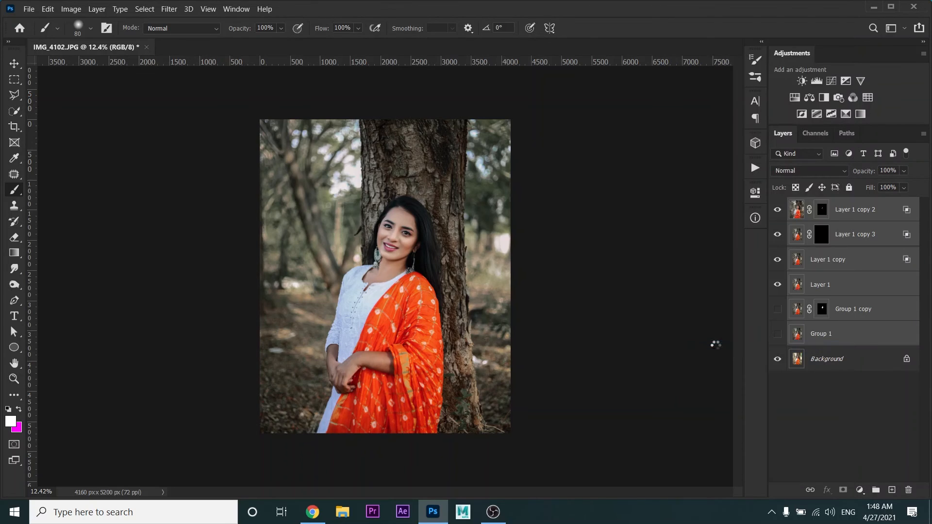
Step: Open the merged layer in the Camera Raw Filter and fine-tune the Oranges luminance and the Basic Clarity
left_click(164, 10)
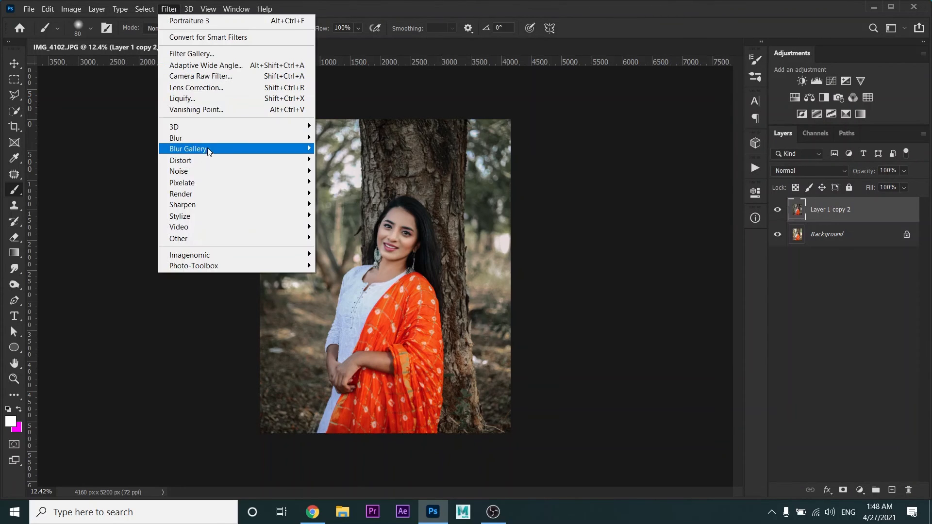
left_click(214, 75)
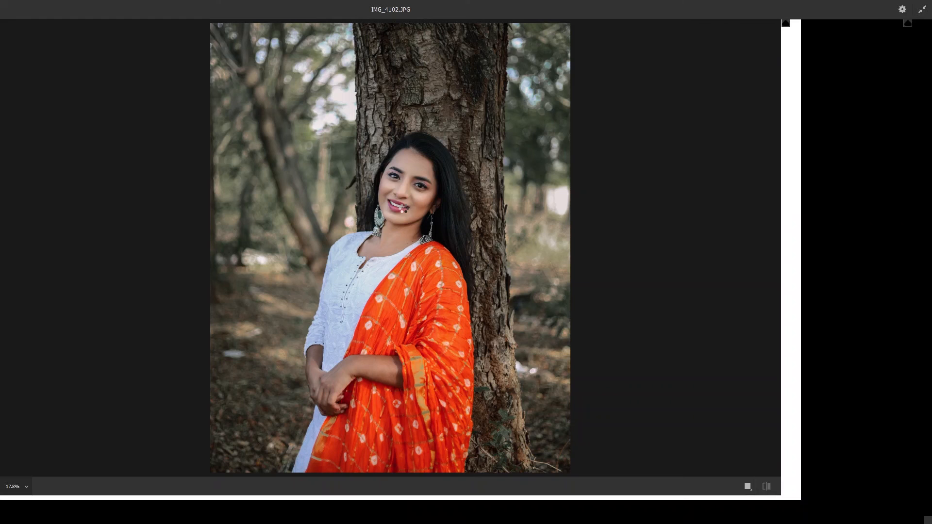
left_click(825, 193)
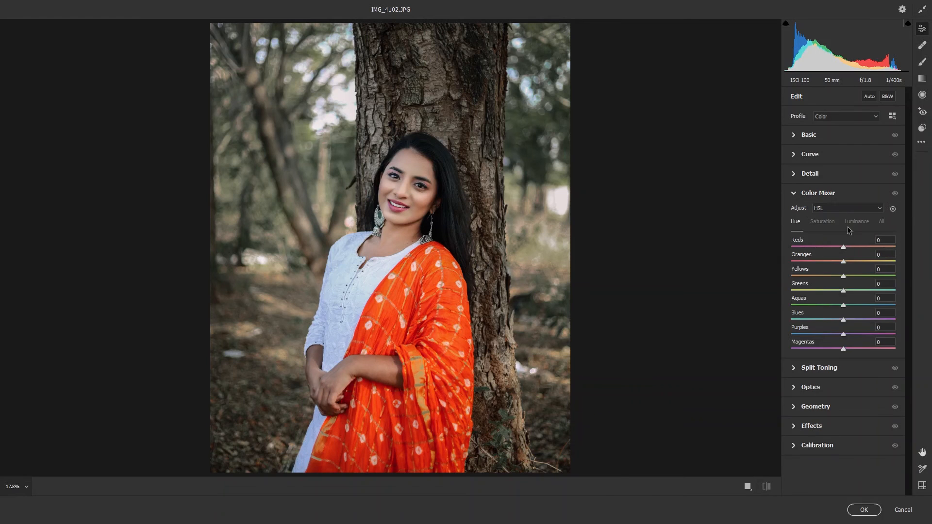
left_click(855, 221)
left_click_drag(844, 262, 840, 246)
left_click_drag(413, 196, 490, 315)
left_click(810, 135)
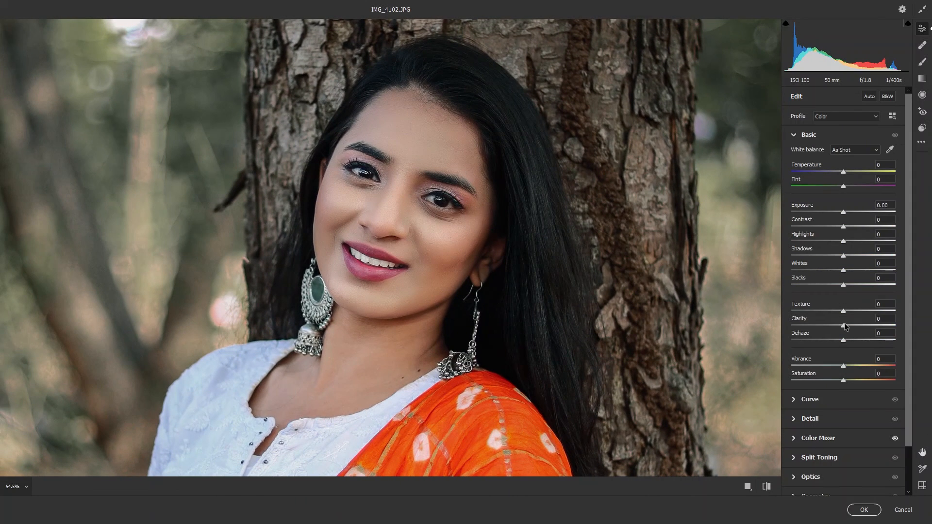
Step: Set Sharpening to 61 and Noise Reduction to 25, and apply the Camera Raw adjustments to the layer
left_click(845, 425)
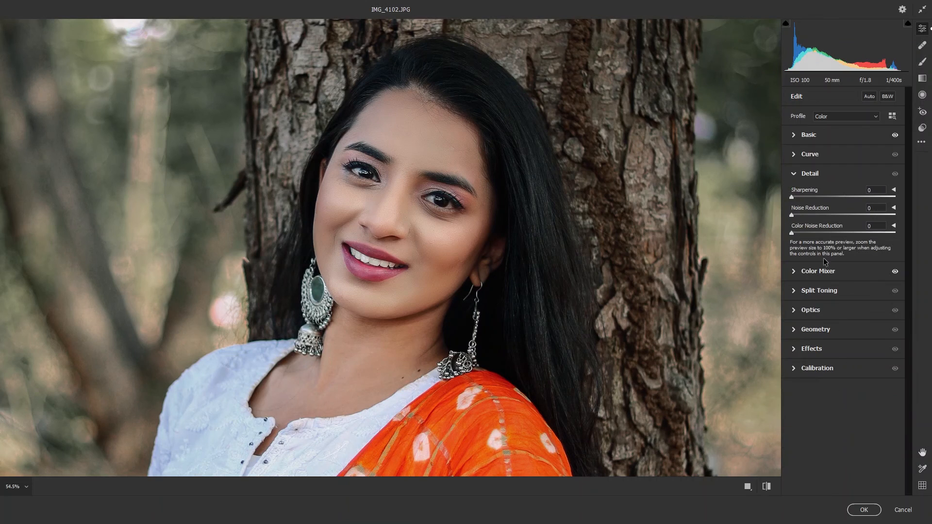
left_click_drag(408, 270, 593, 242)
left_click_drag(449, 400, 452, 387)
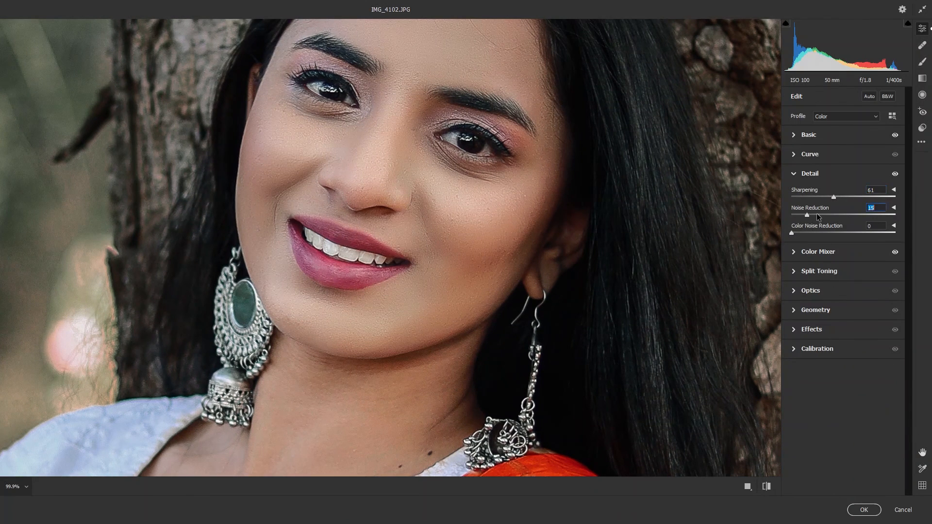
left_click_drag(514, 353, 461, 339)
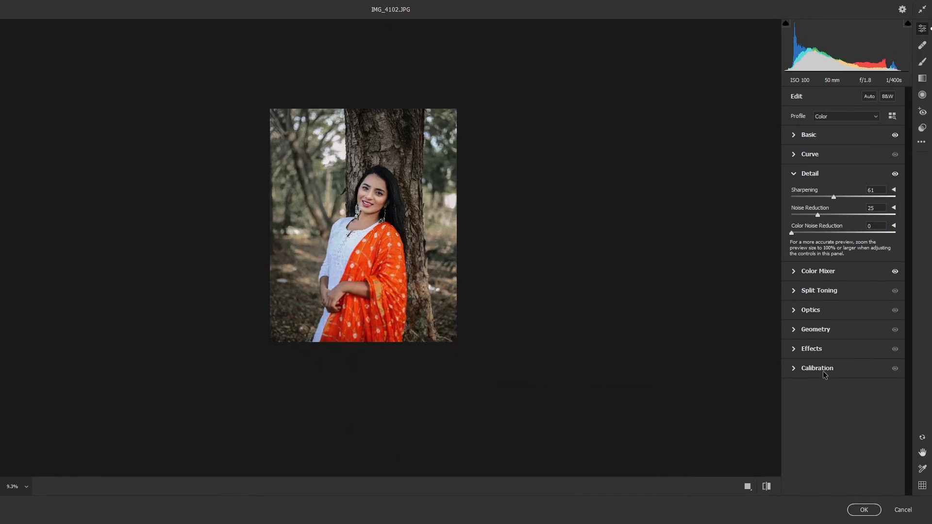
left_click(864, 509)
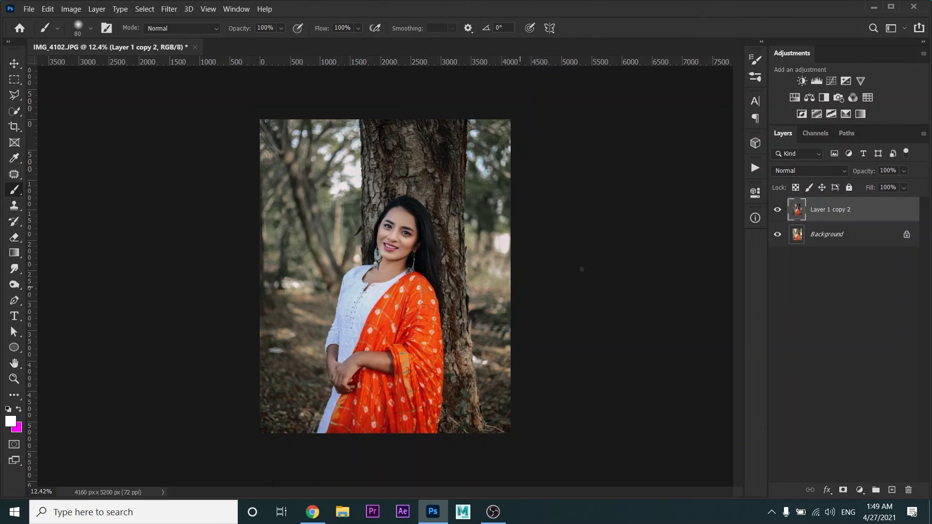
Step: Add a Levels adjustment layer above Layer 1 copy 2 with the white input level at 250
left_click(859, 490)
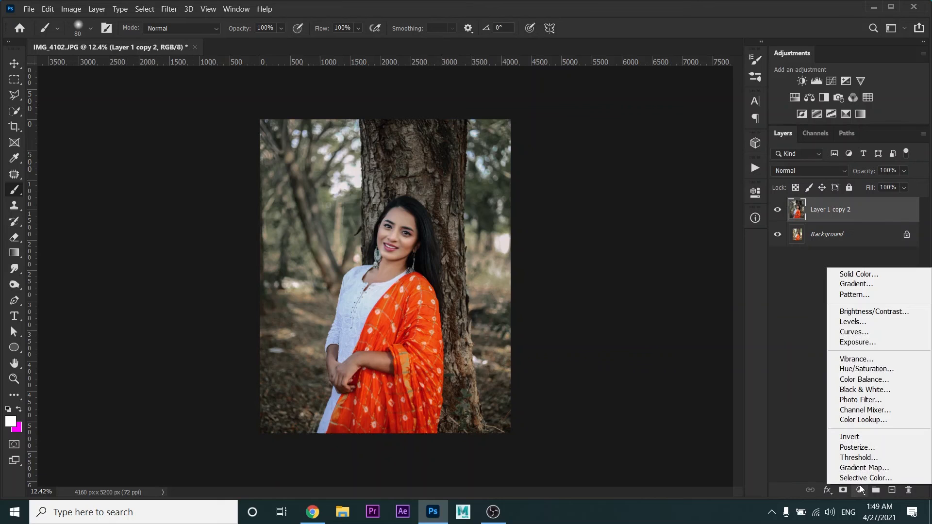
left_click(863, 323)
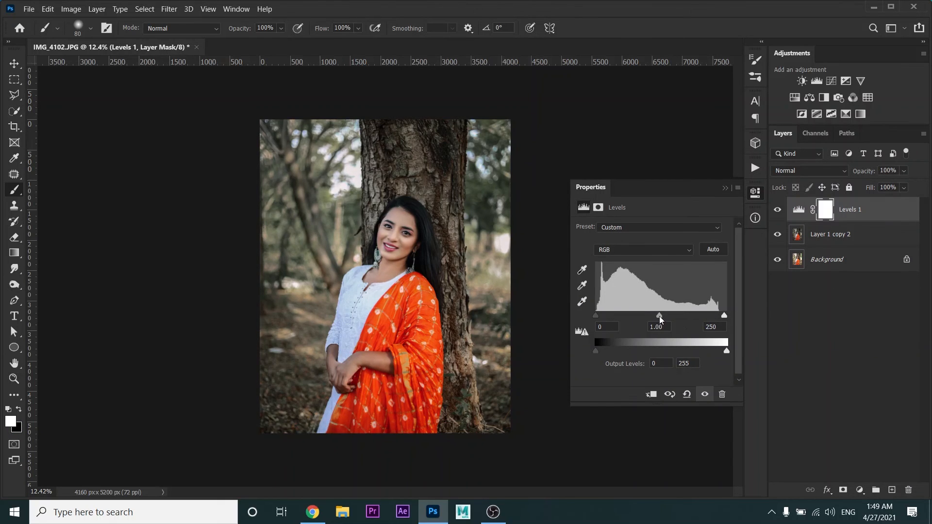
left_click(725, 192)
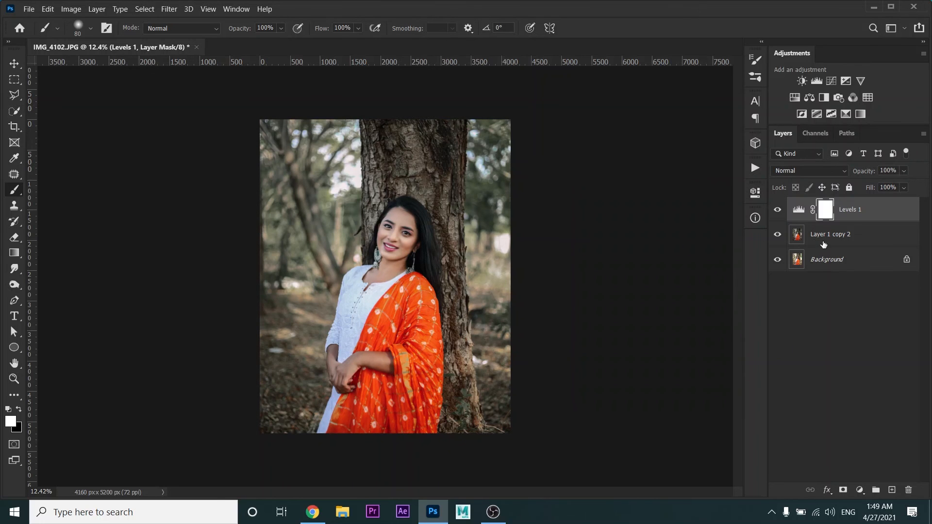
Step: Merge the Levels adjustment layer with Layer 1 copy 2 into one layer above the Background
left_click(826, 240, "shift")
right_click(825, 241)
left_click(733, 348)
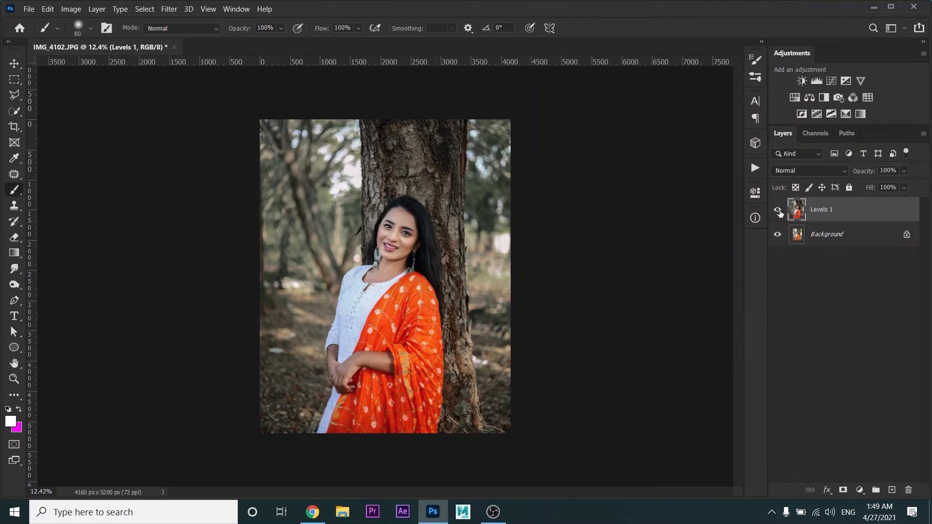
Step: Compare the finished edit with the original photo by hiding and showing the merged layer twice
left_click(778, 212)
left_click(778, 211)
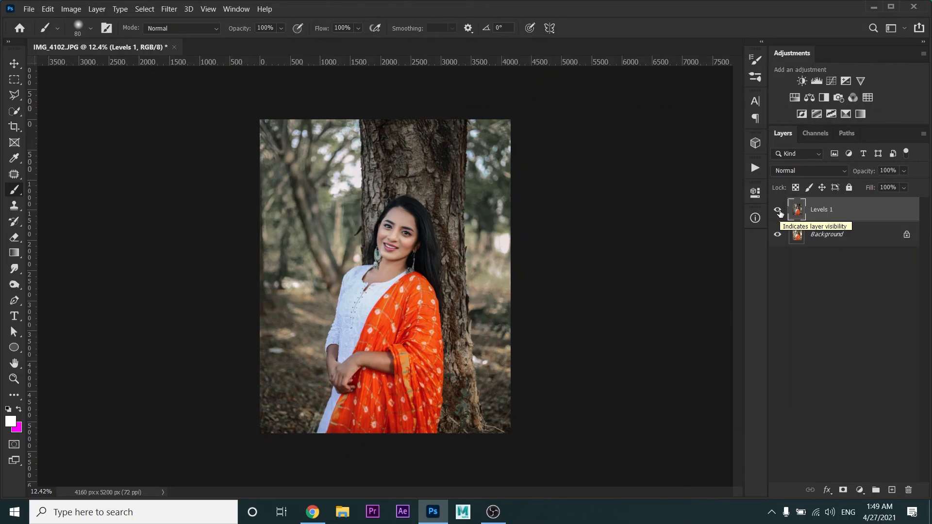
left_click(779, 212)
left_click(778, 212)
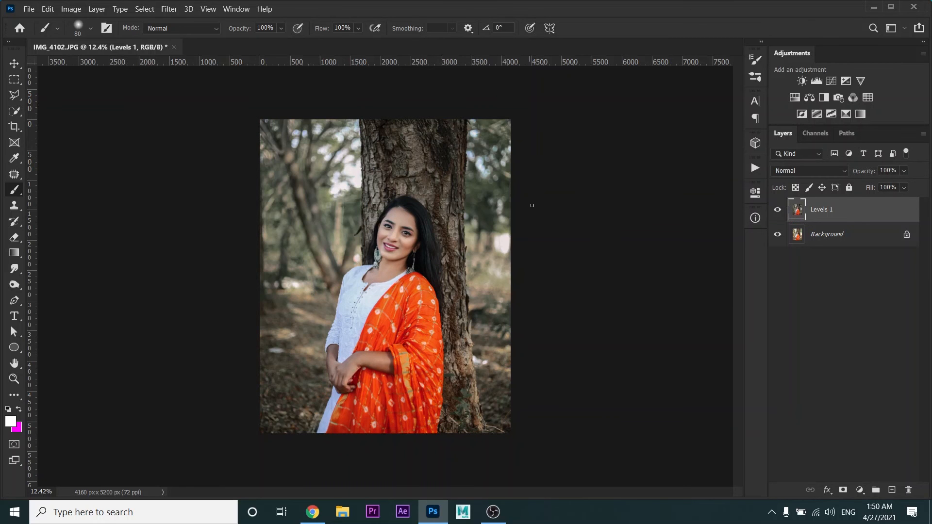